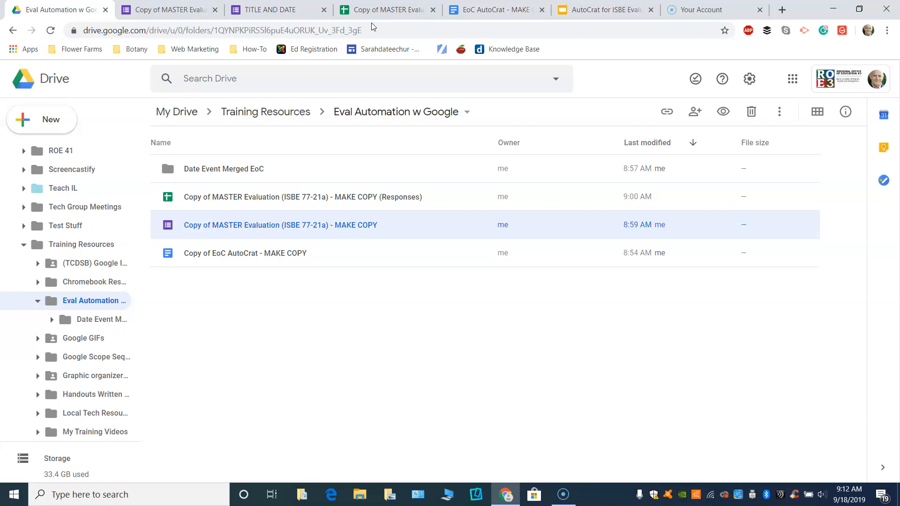
Open the EoC AutoCrat - MAKE COPY template and scroll to its <<Your name>> and <<IEIN>> tags.
click(377, 11)
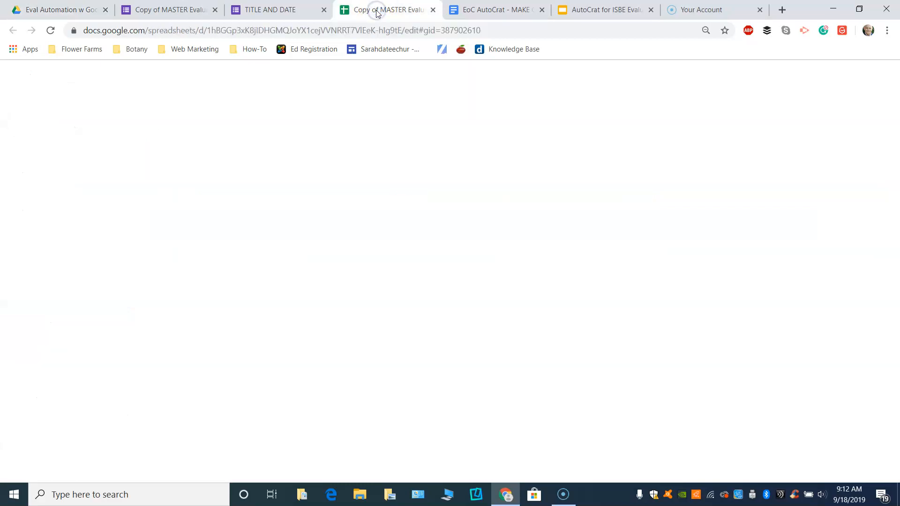
click(478, 11)
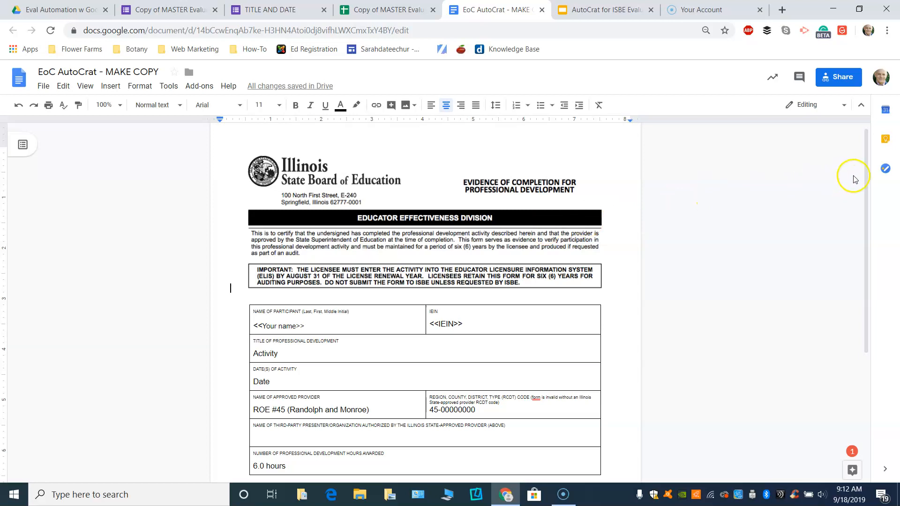
drag(864, 169, 862, 238)
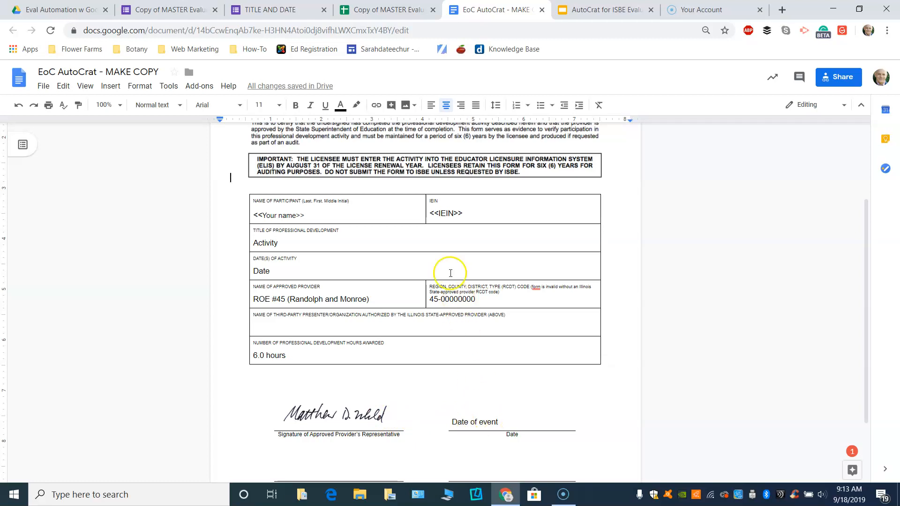
Scroll through the evaluation form's questions, then view the TITLE AND DATE form's confirmation page.
click(180, 13)
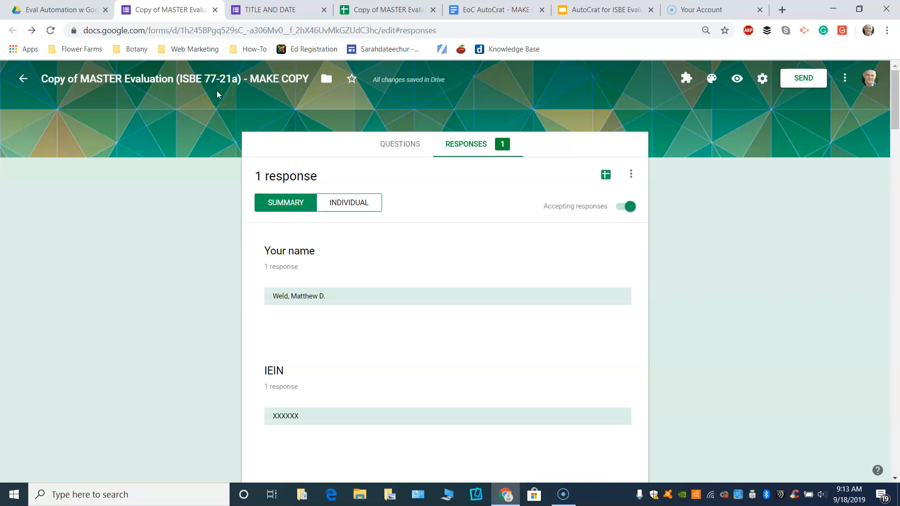
click(383, 143)
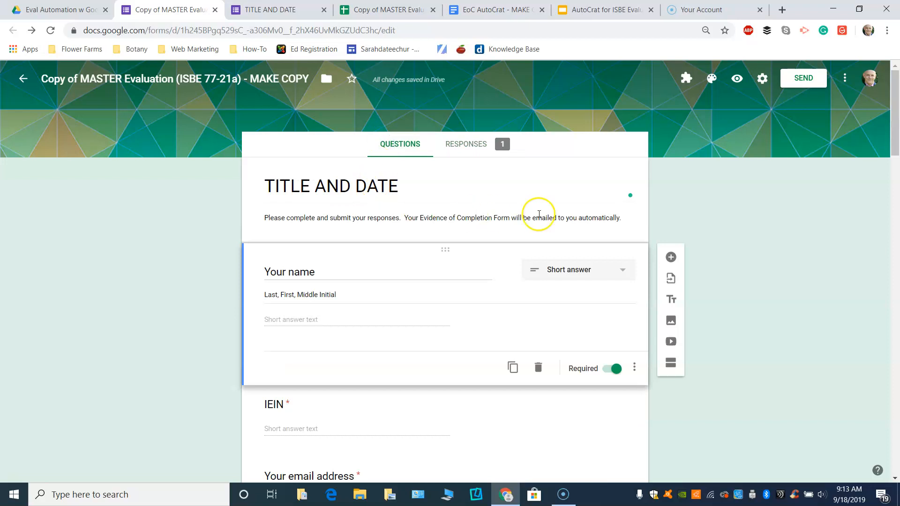
drag(895, 136, 896, 142)
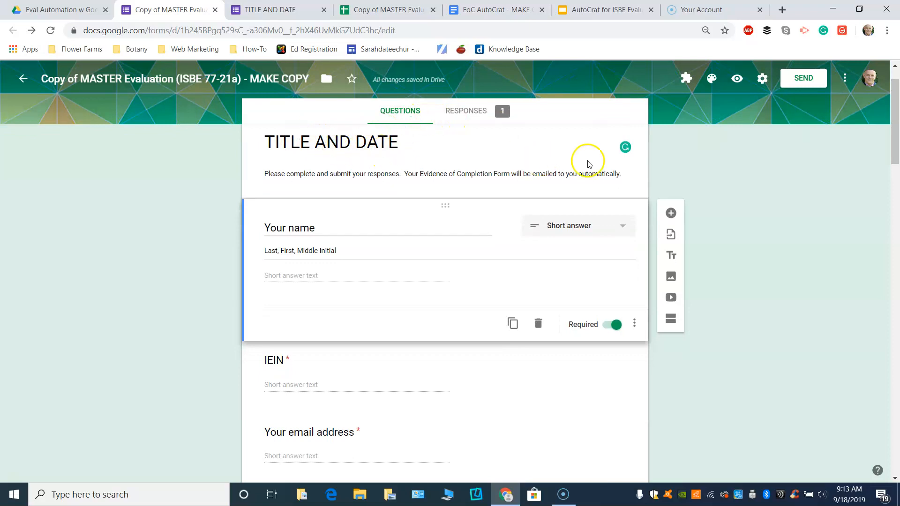
drag(892, 123, 885, 463)
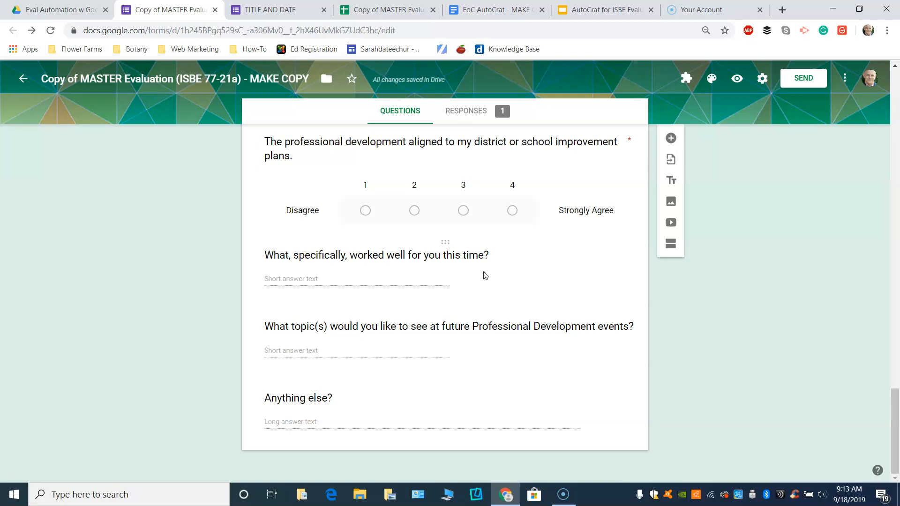
click(261, 11)
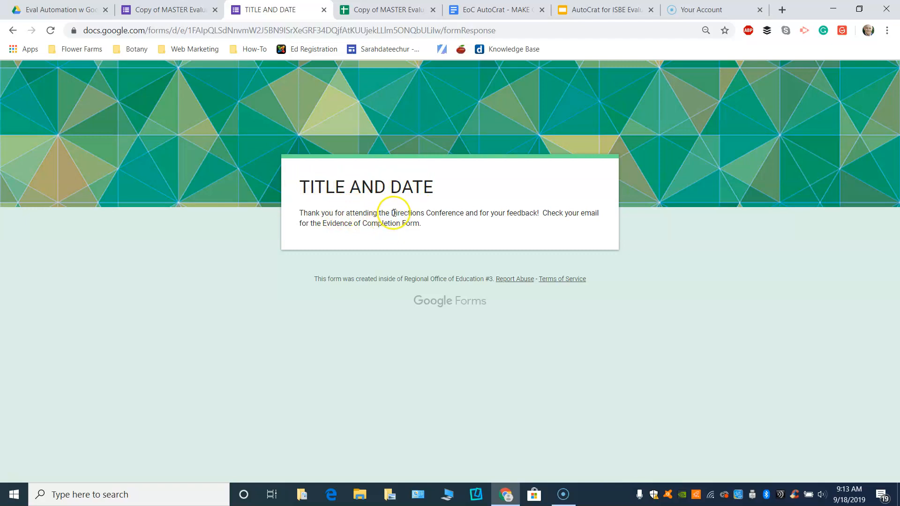
Cancel the form resubmission on reload and return to Copy of MASTER Evaluation (Responses).
click(51, 31)
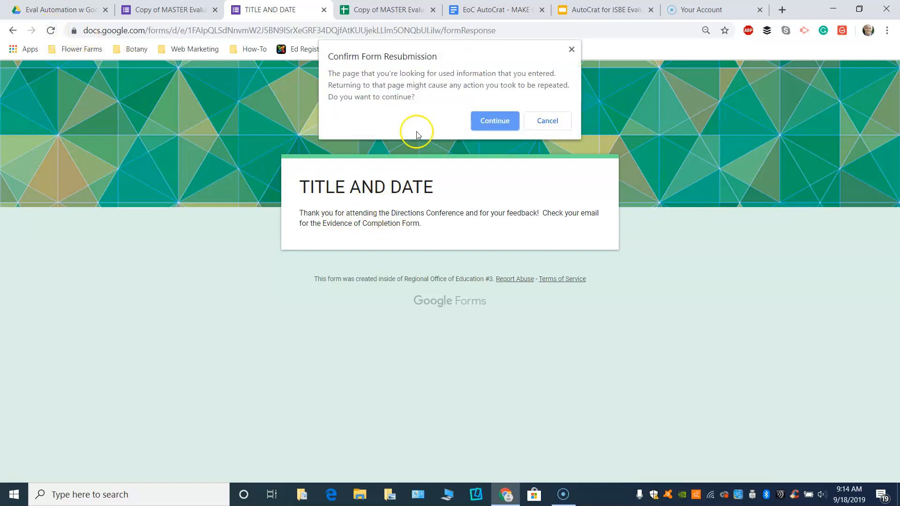
click(527, 123)
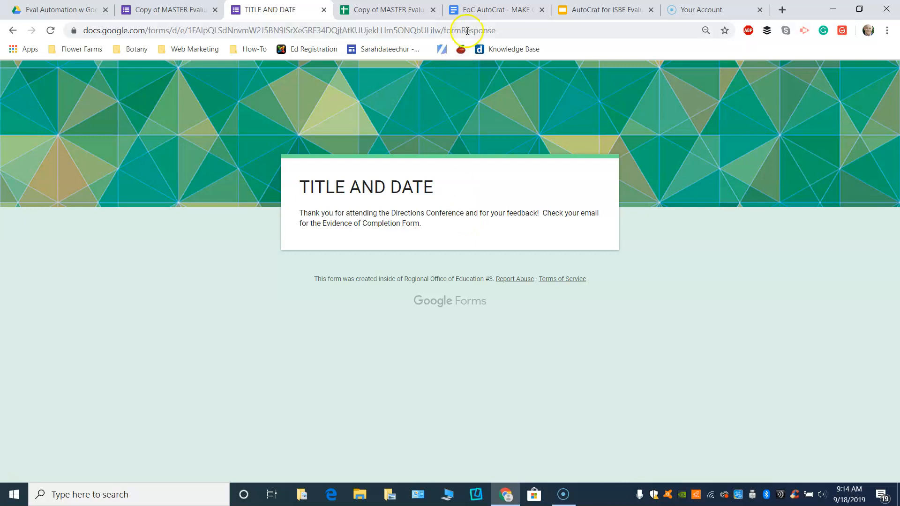
click(393, 10)
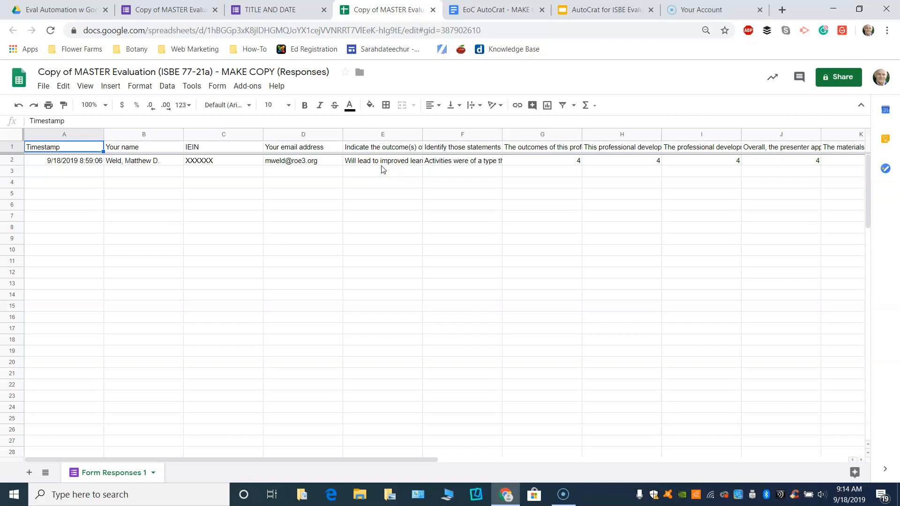
Launch AutoCrat from the Add-ons menu on the responses sheet.
click(254, 87)
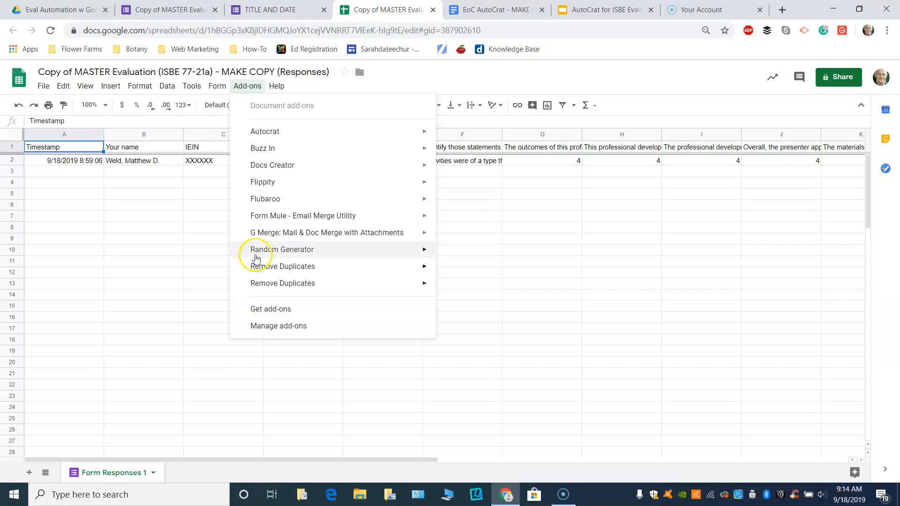
click(280, 134)
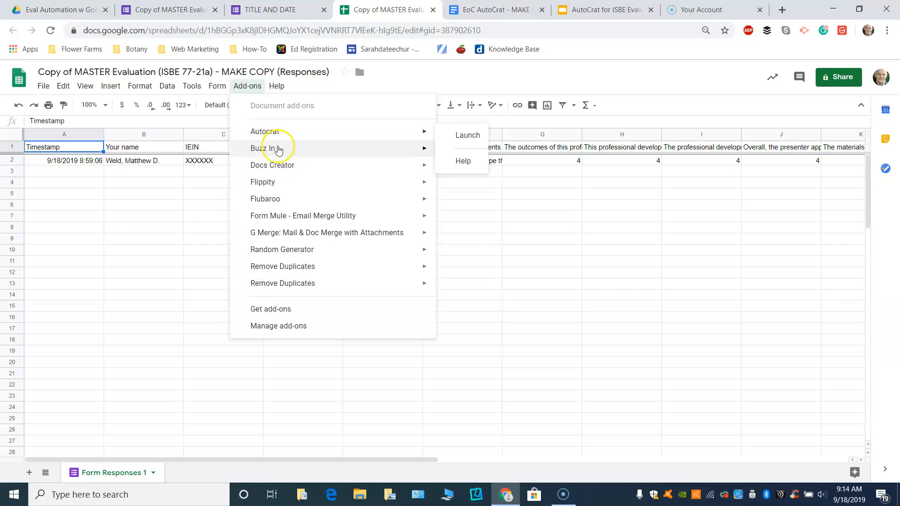
click(282, 130)
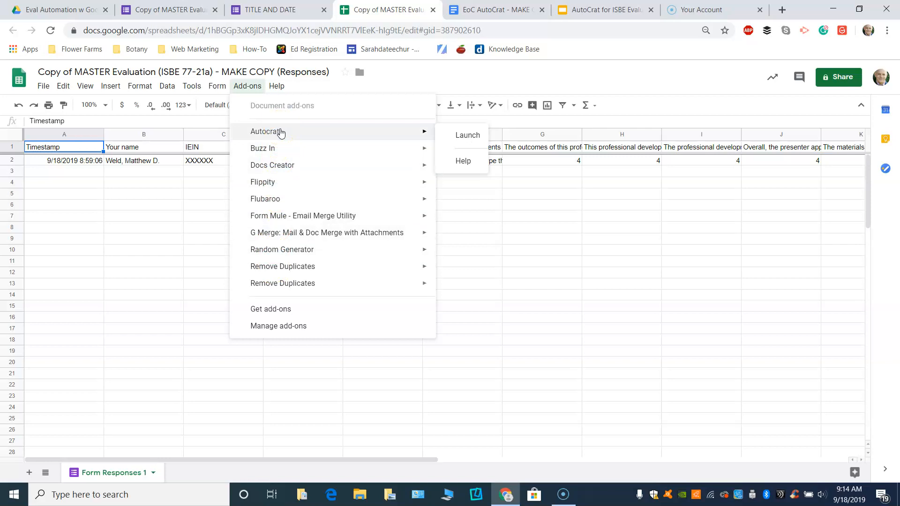
click(462, 135)
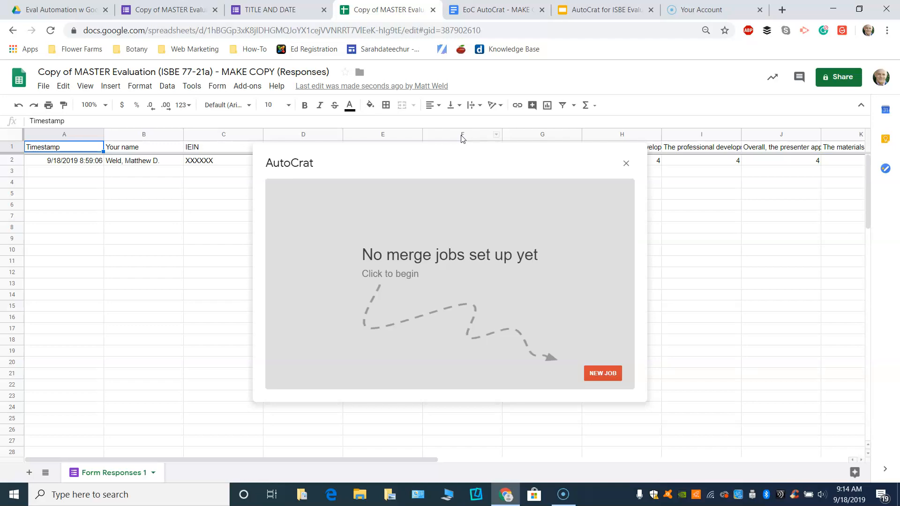
Create a new AutoCrat job named 'PD Title Date', save it, and advance to the template step.
click(599, 374)
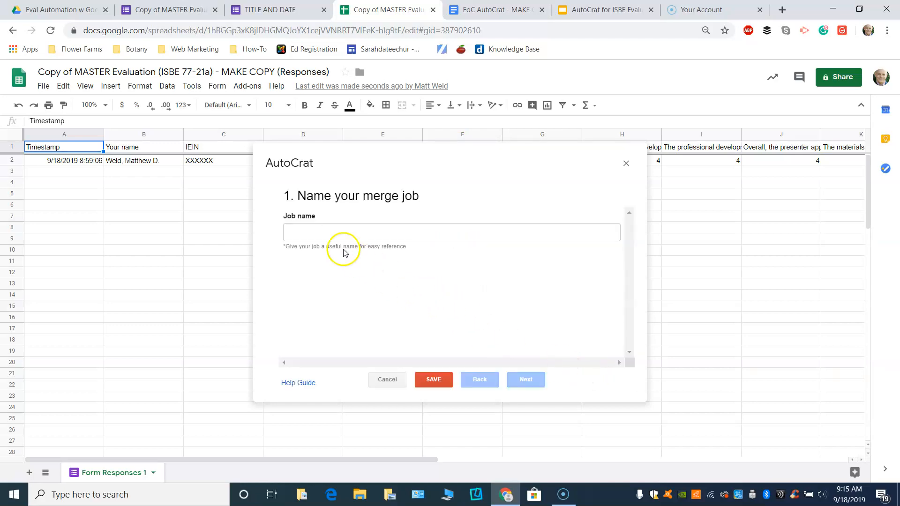
click(314, 232)
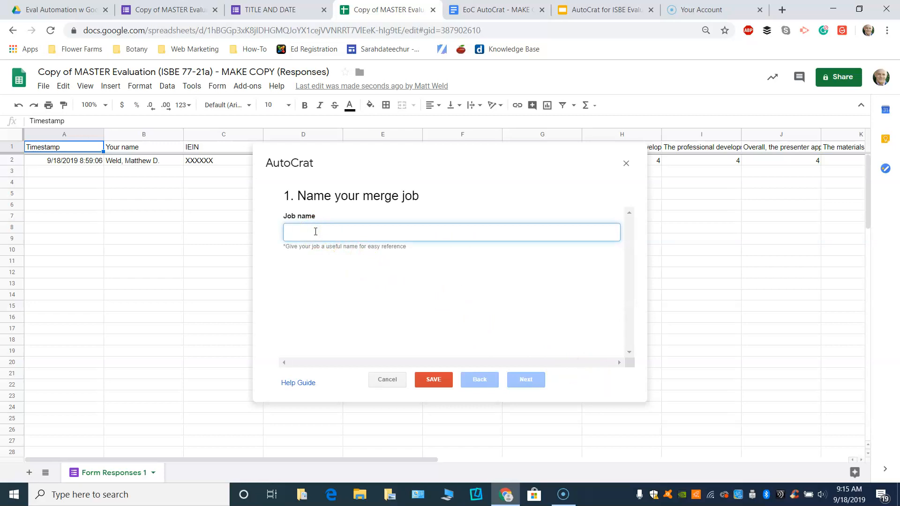
text(PD Ti)
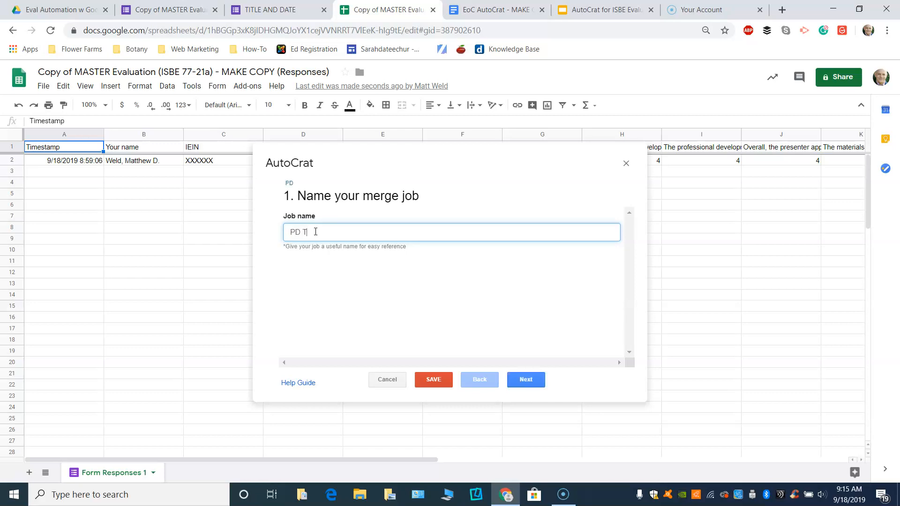
text(tle Date)
drag(315, 232, 337, 261)
click(519, 386)
click(434, 392)
click(528, 380)
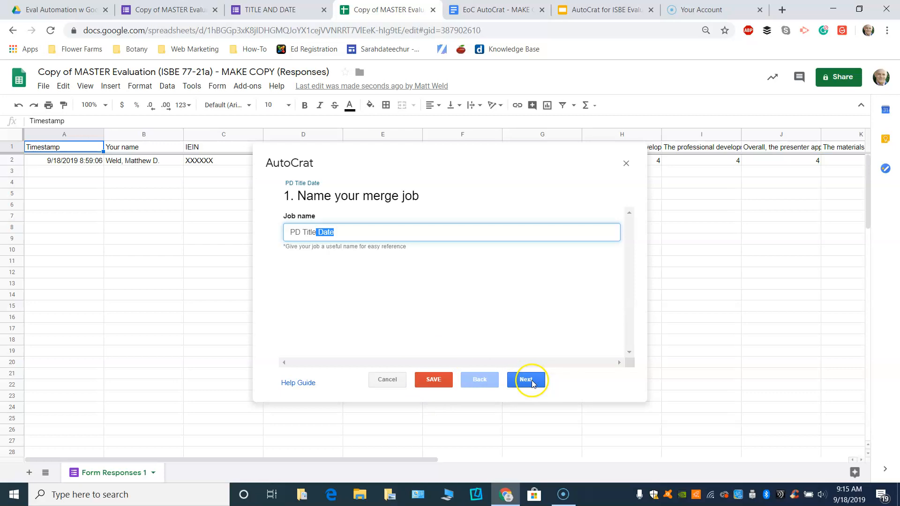
click(529, 380)
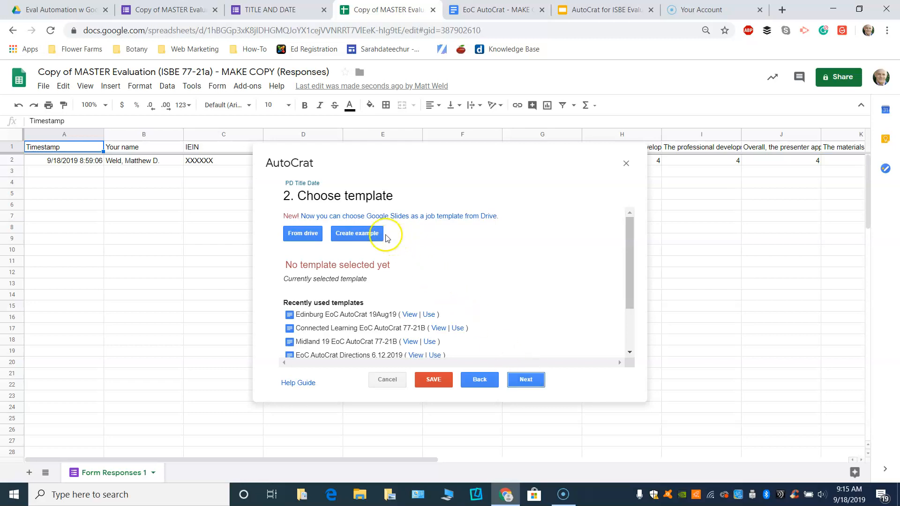
Pick Copy of EoC AutoCrat - MAKE COPY from Drive as the job's template.
click(300, 236)
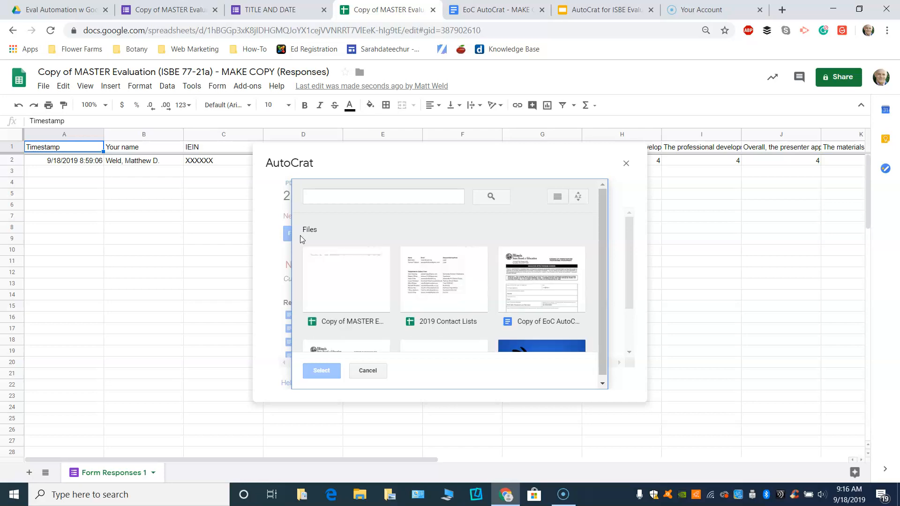
click(532, 289)
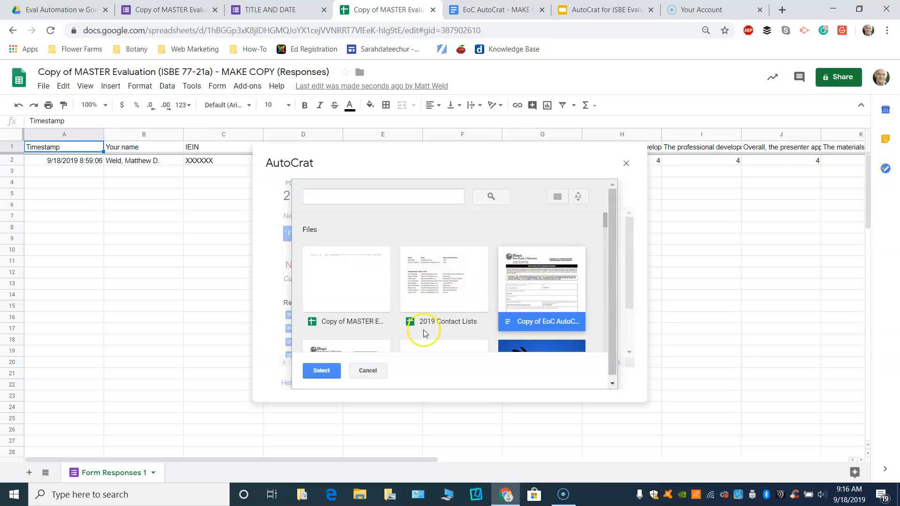
click(309, 371)
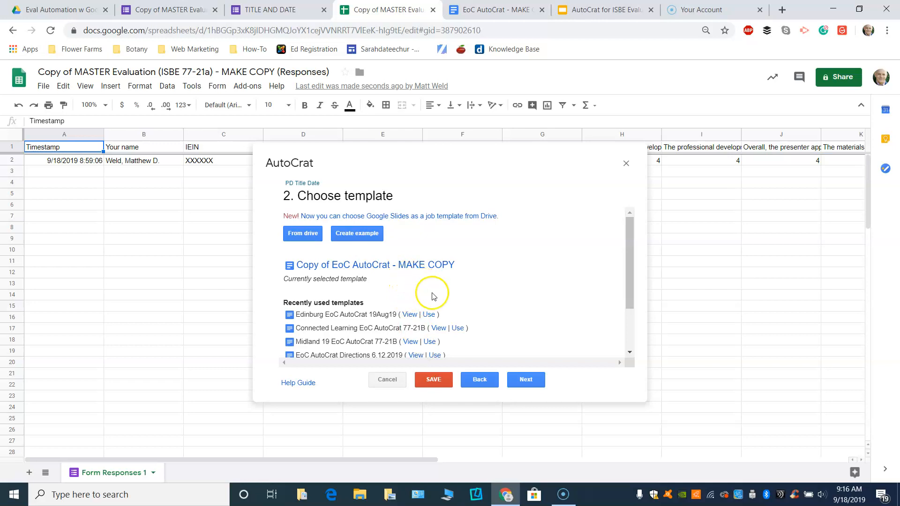
click(512, 383)
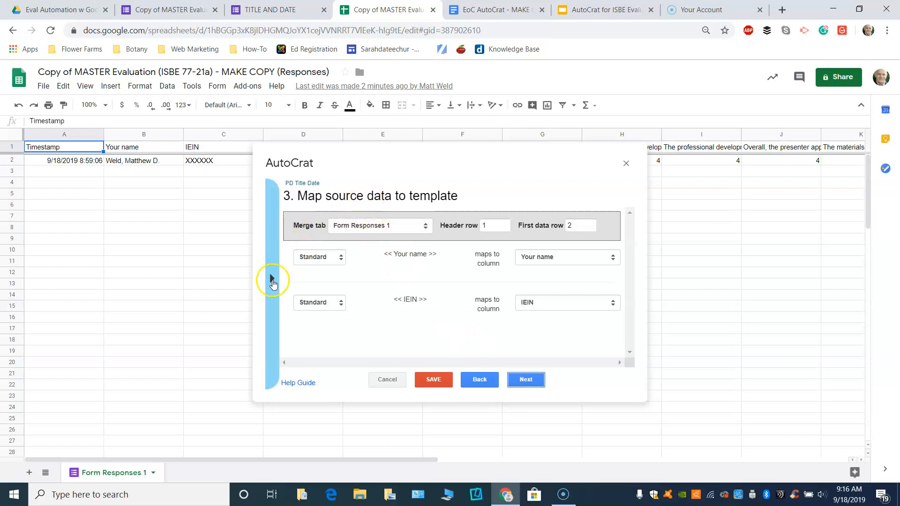
Keep <<Your name>> mapped to the Your name column and <<IEIN>> to IEIN.
click(272, 281)
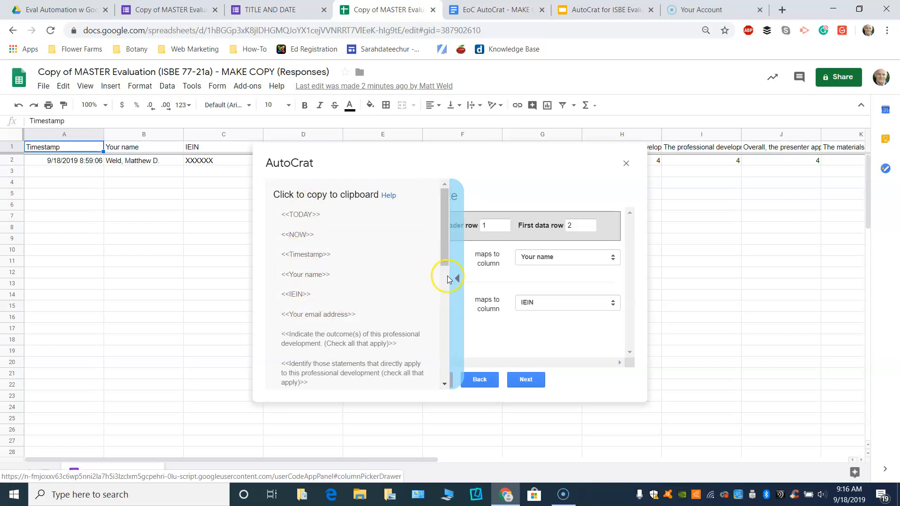
click(450, 279)
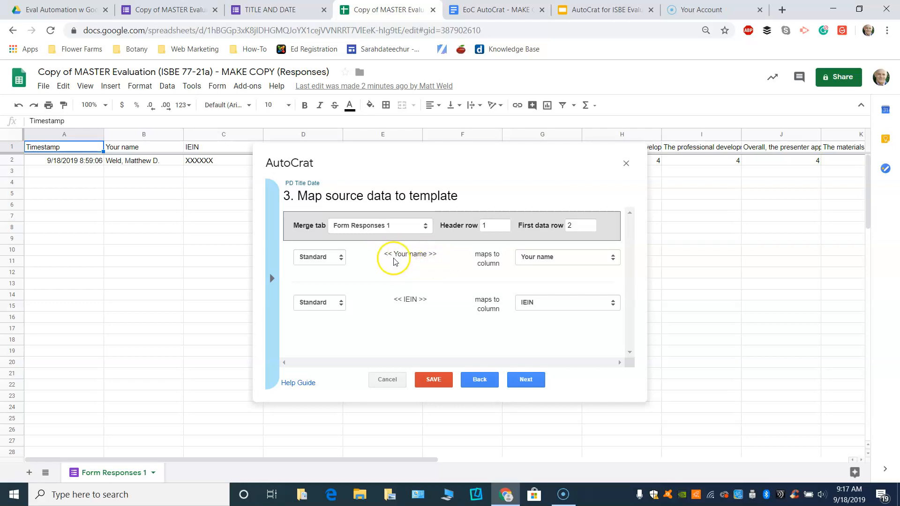
click(599, 261)
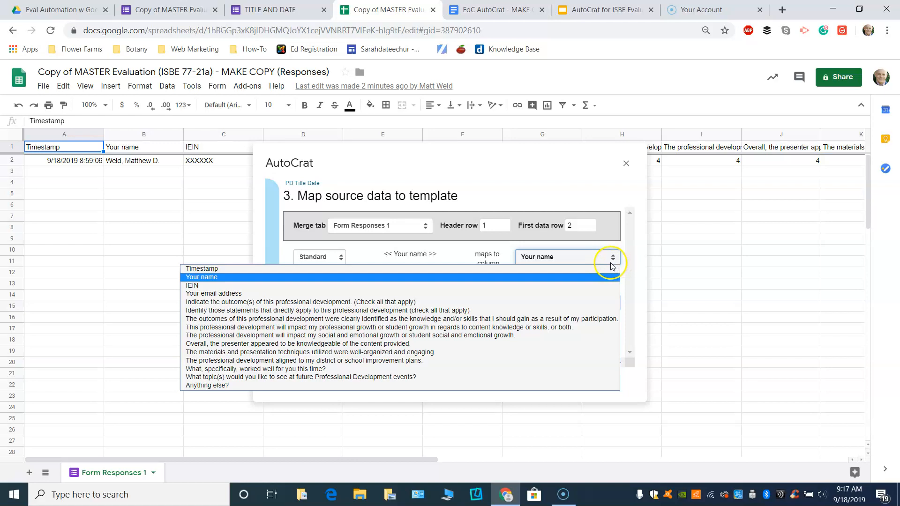
click(636, 262)
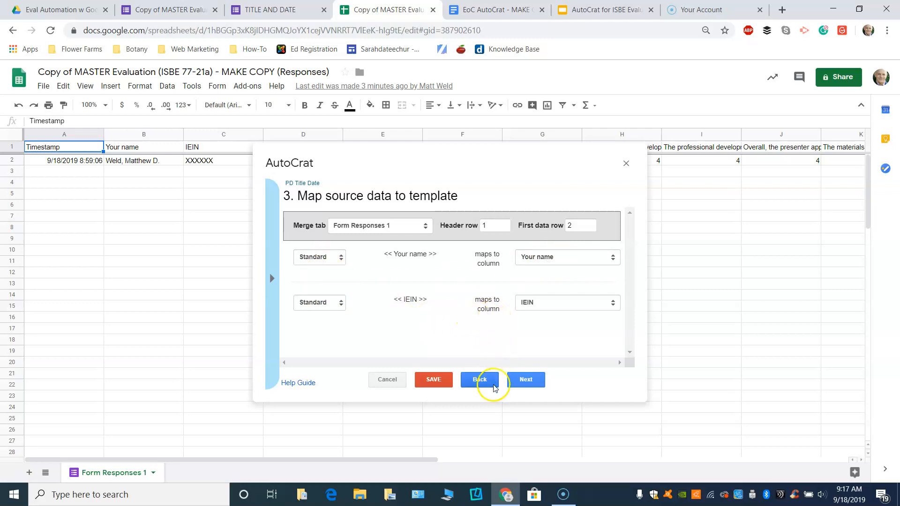
click(520, 381)
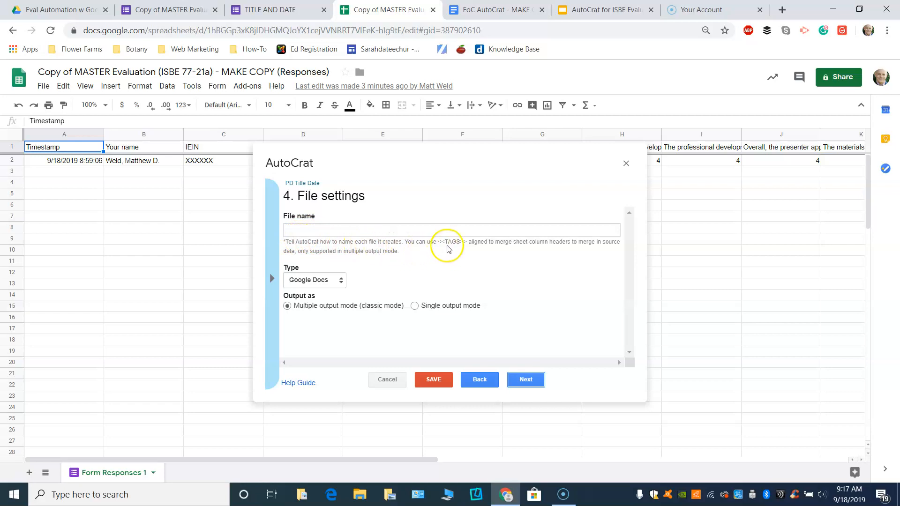
Set the output file name to '<<Your name>> SIP Day Date and time'.
click(311, 229)
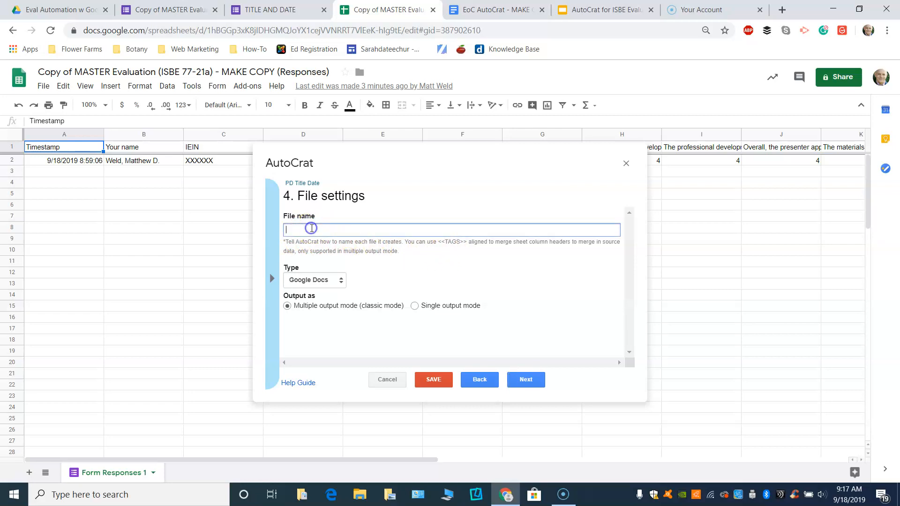
click(272, 280)
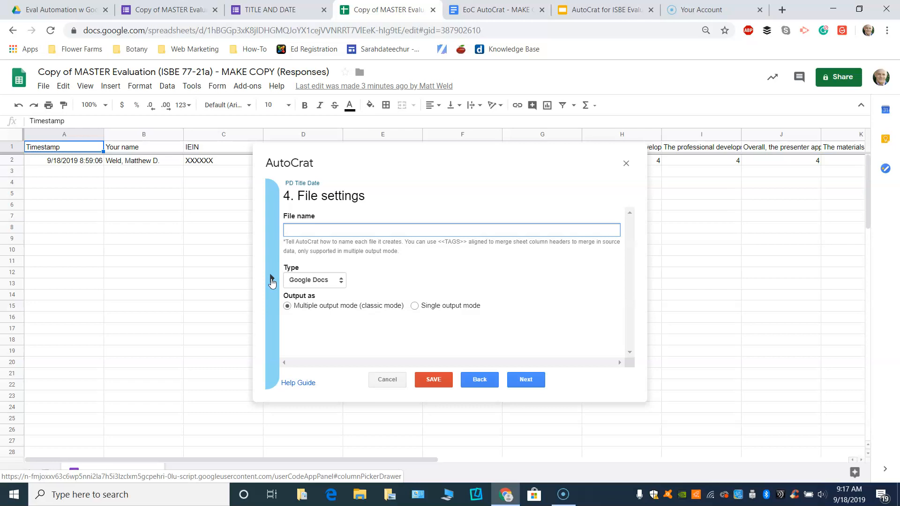
click(271, 281)
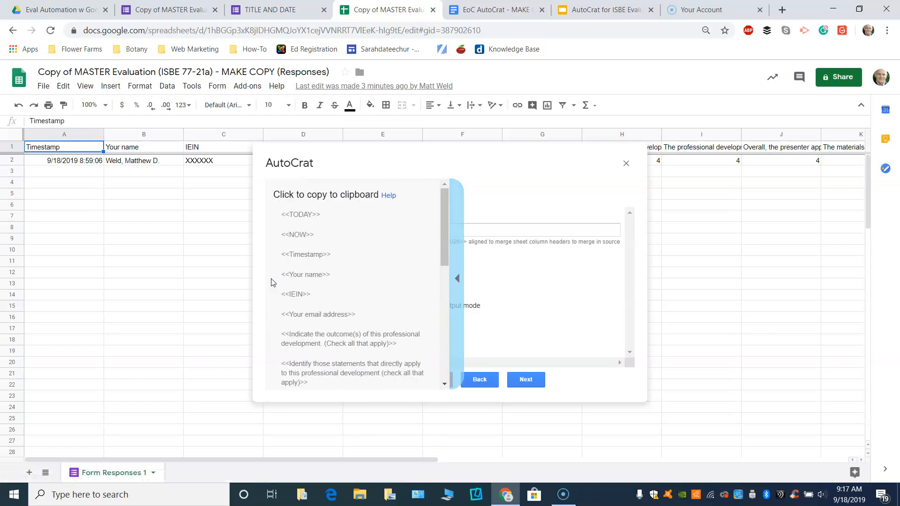
click(300, 280)
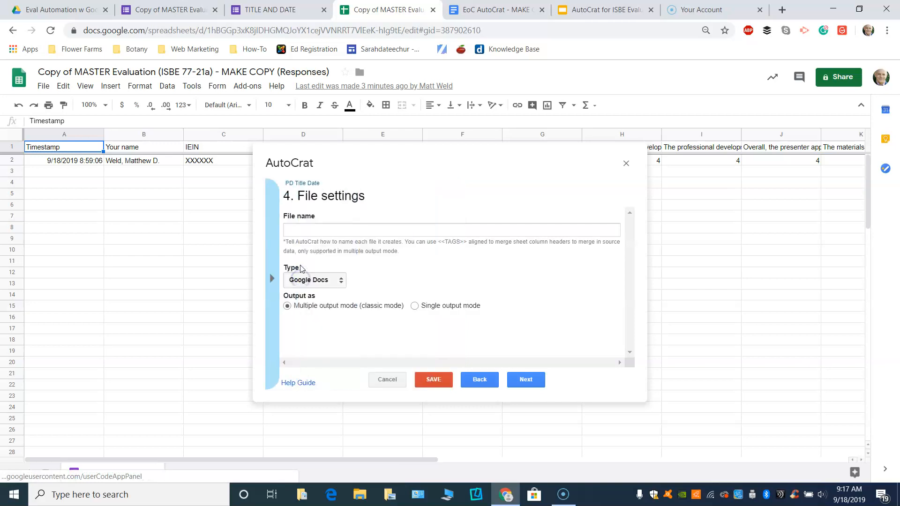
click(301, 232)
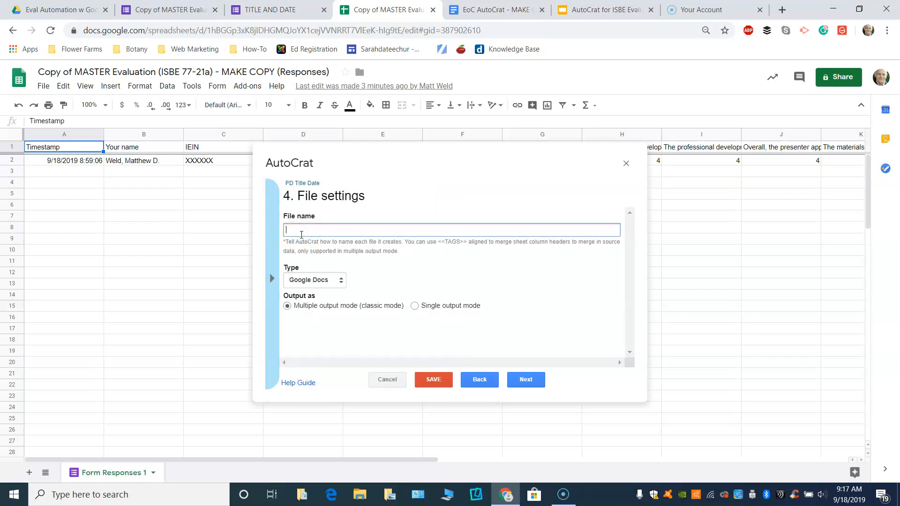
text(<<Your name>>)
text(SIP Day Date and time)
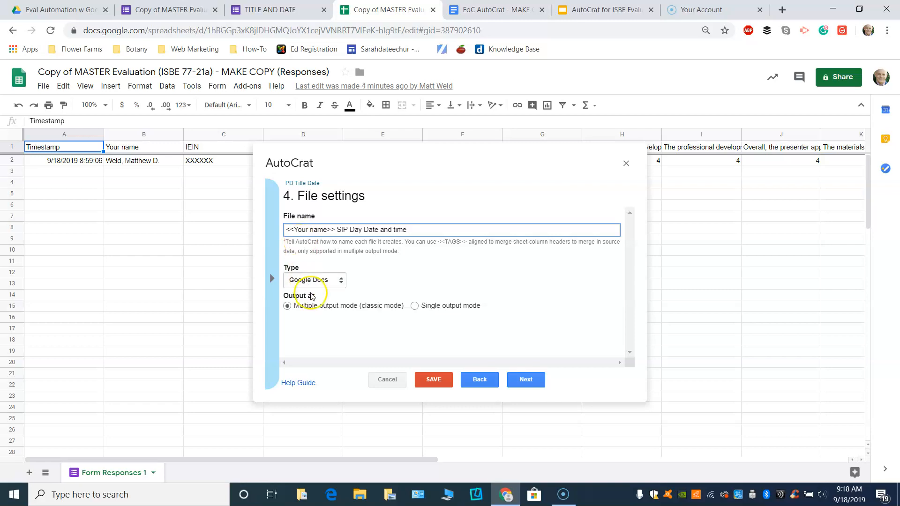
Make the merged output files PDFs.
click(341, 280)
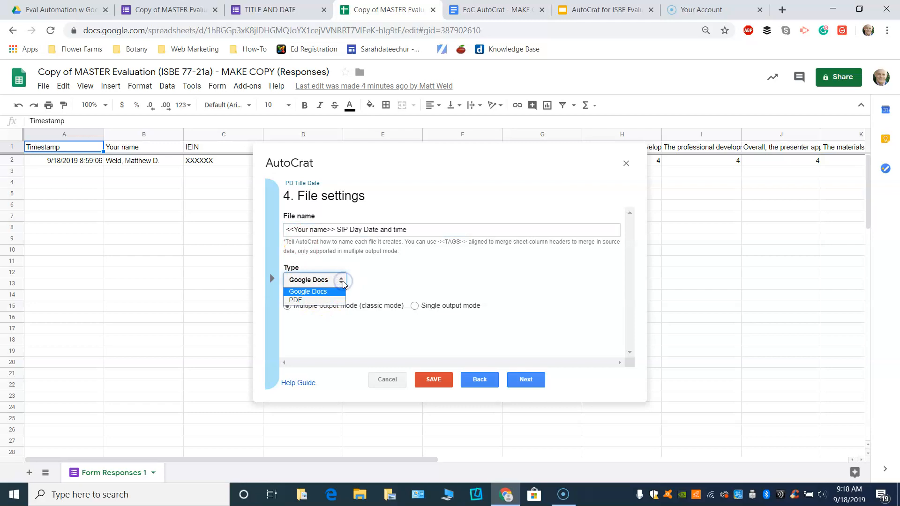
click(313, 300)
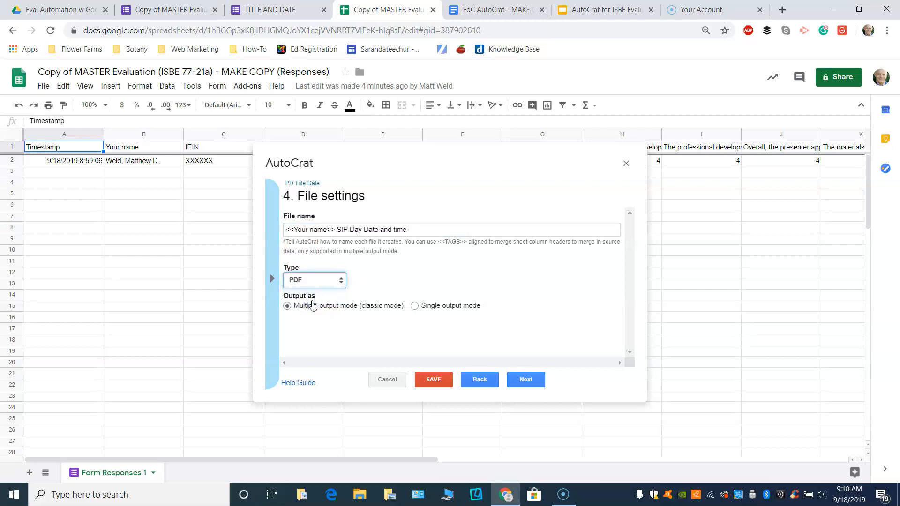
click(533, 381)
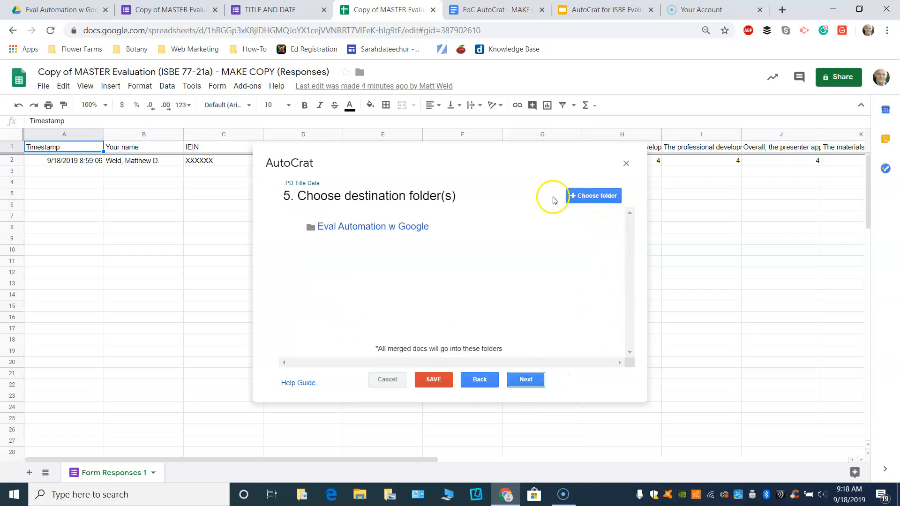
Add the Drive folder Date Event Merged EoC as a destination folder.
click(589, 201)
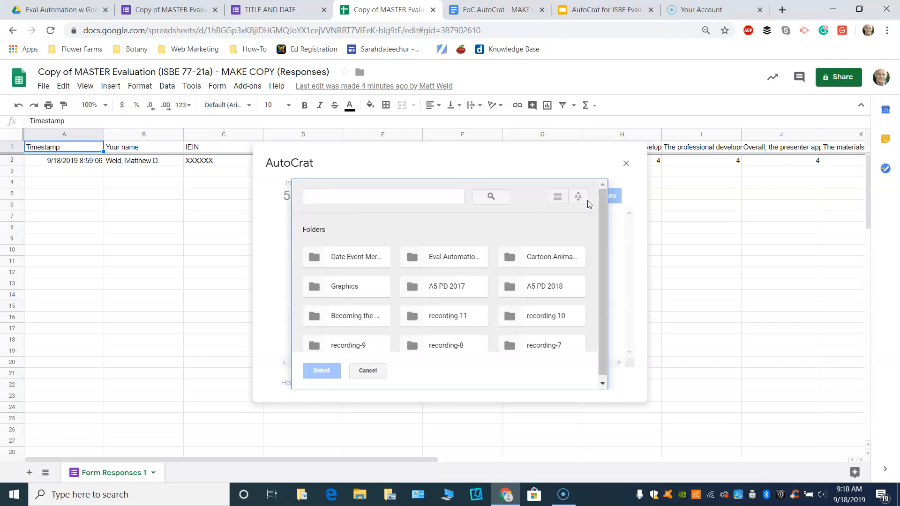
click(338, 257)
click(323, 371)
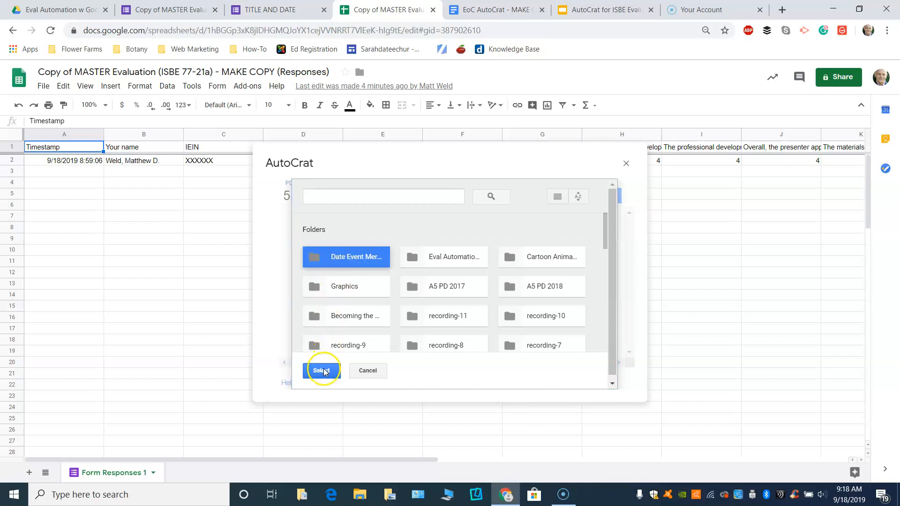
Remove the Eval Automation w Google destination folder.
mouse_move(398, 229)
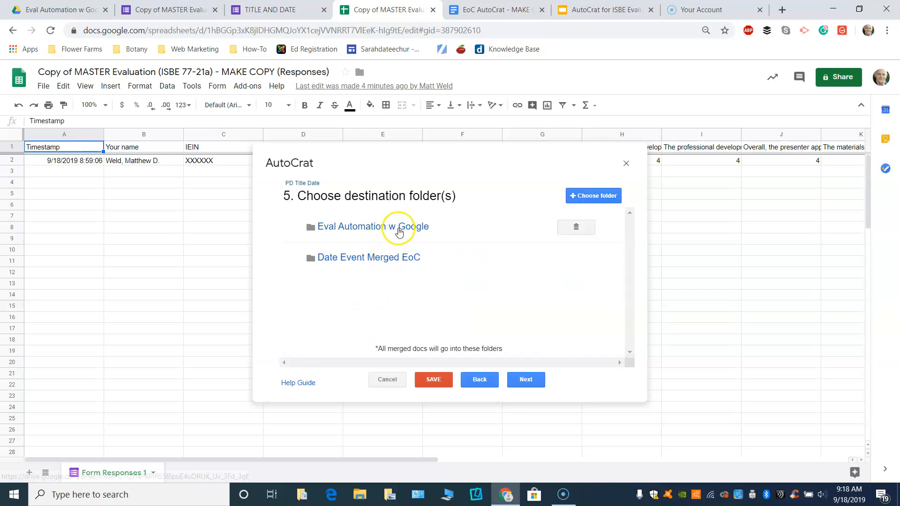
click(575, 229)
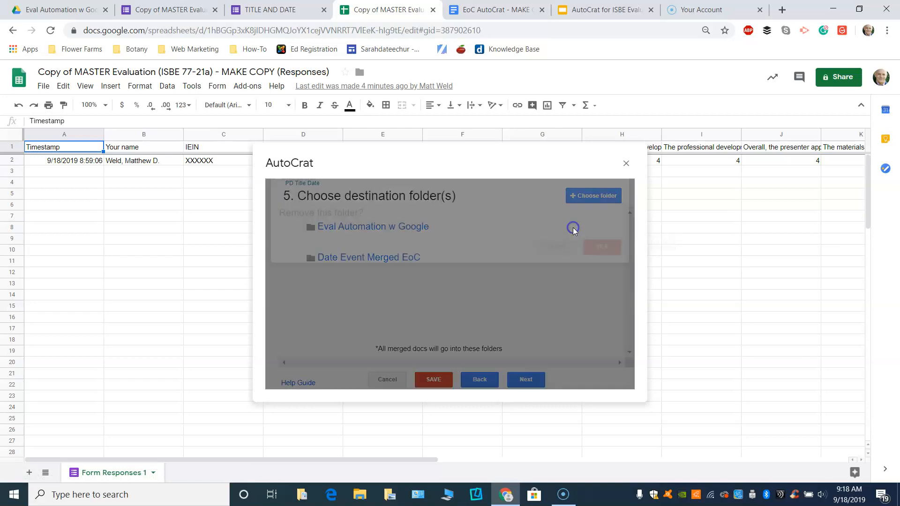
click(602, 271)
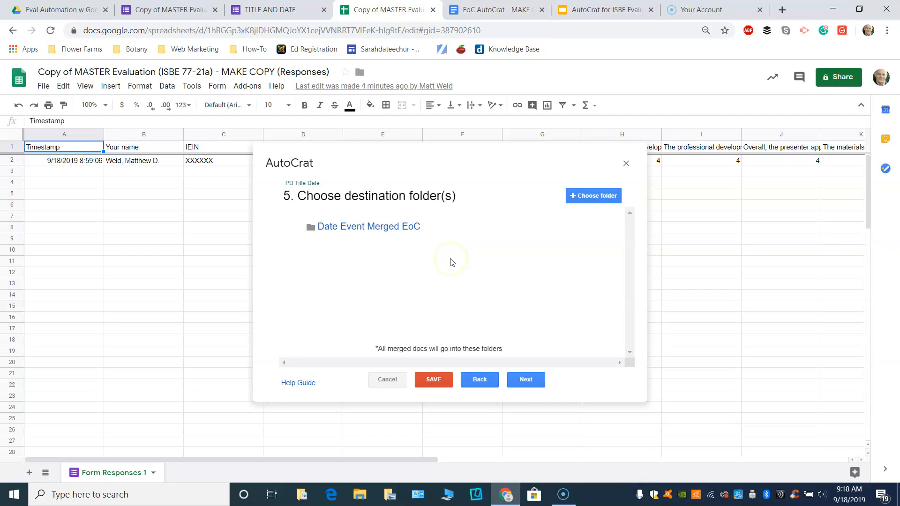
mouse_move(354, 236)
Skip the dynamic folder reference and merge condition steps to reach Share docs & send emails.
click(525, 381)
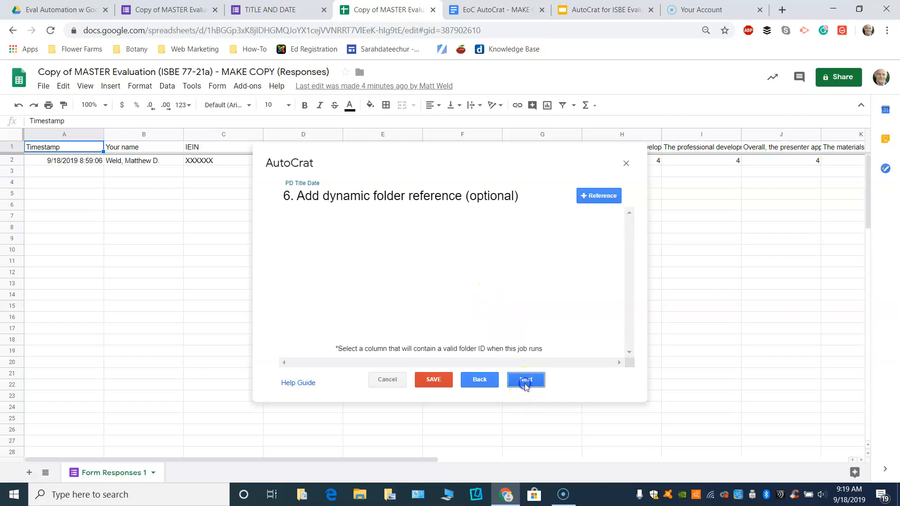
click(525, 384)
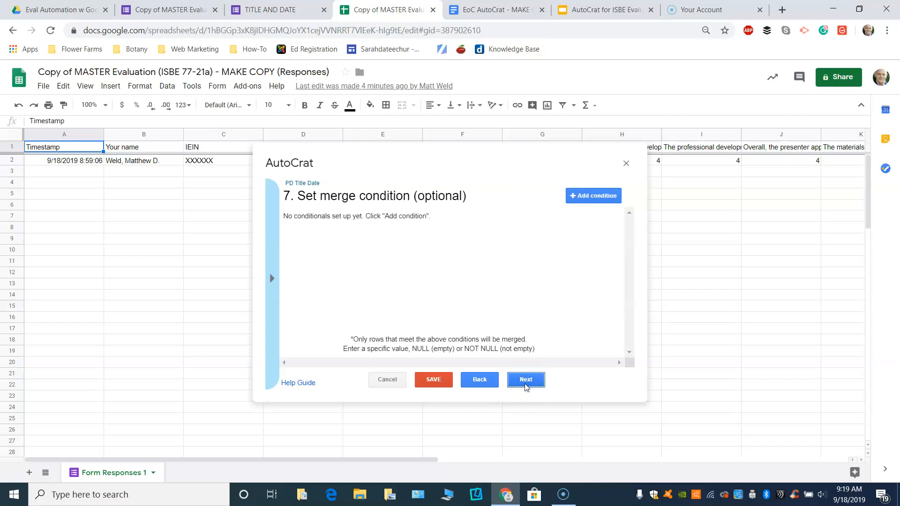
click(526, 387)
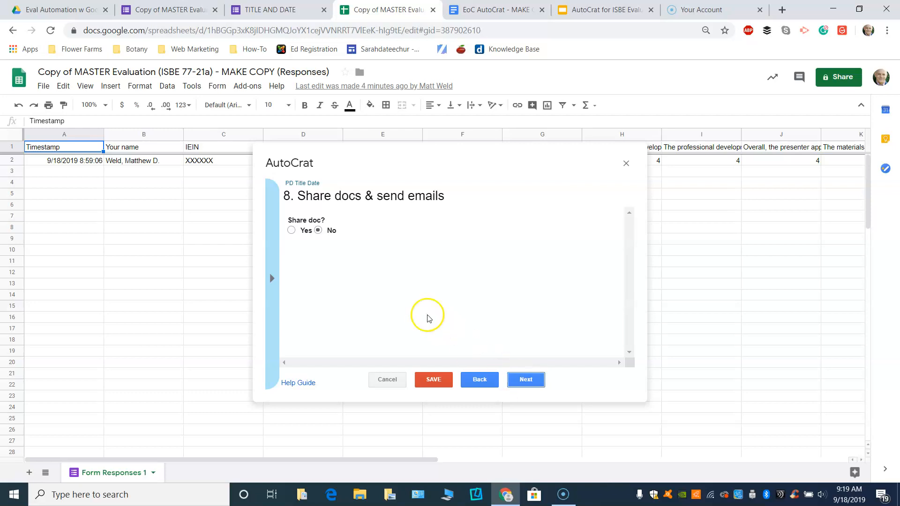
Turn on email sharing of the merged documents.
click(292, 230)
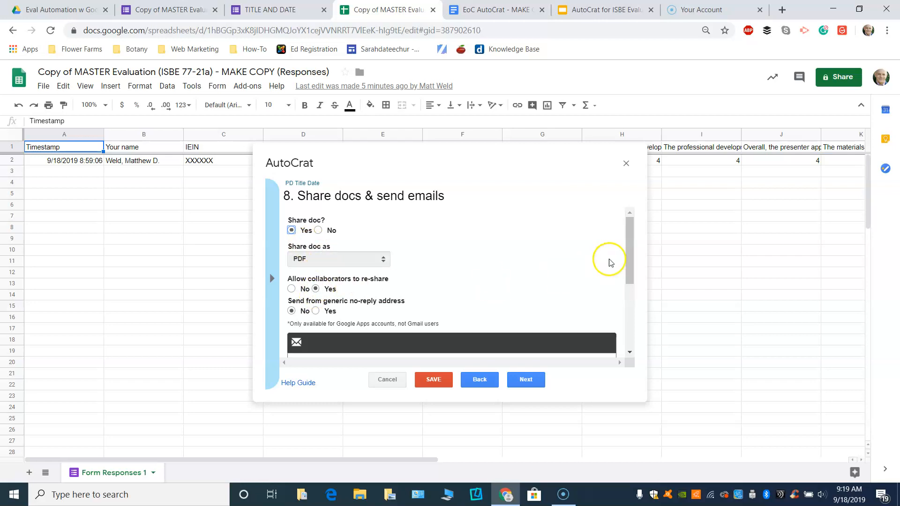
drag(628, 241, 631, 265)
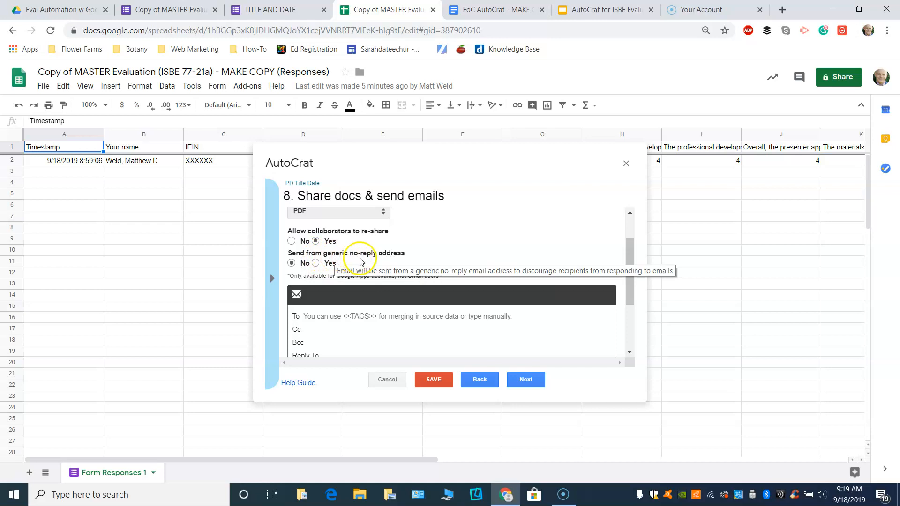
drag(631, 260, 631, 295)
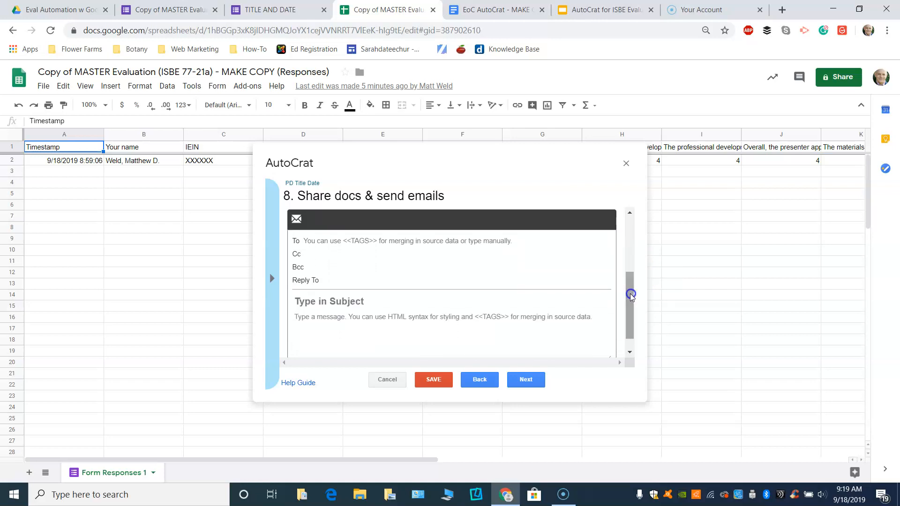
Set the To field to the <<Your email address>> tag and enter the sender's own Reply To address.
click(340, 242)
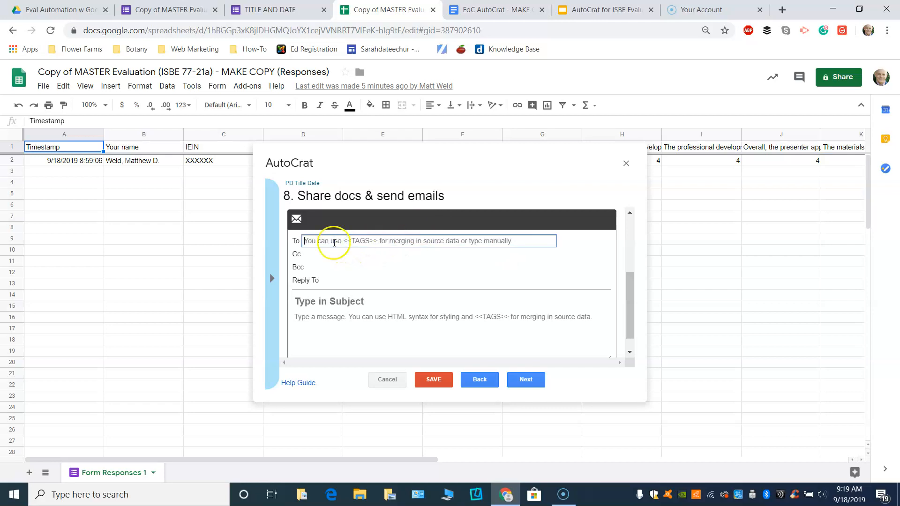
click(270, 280)
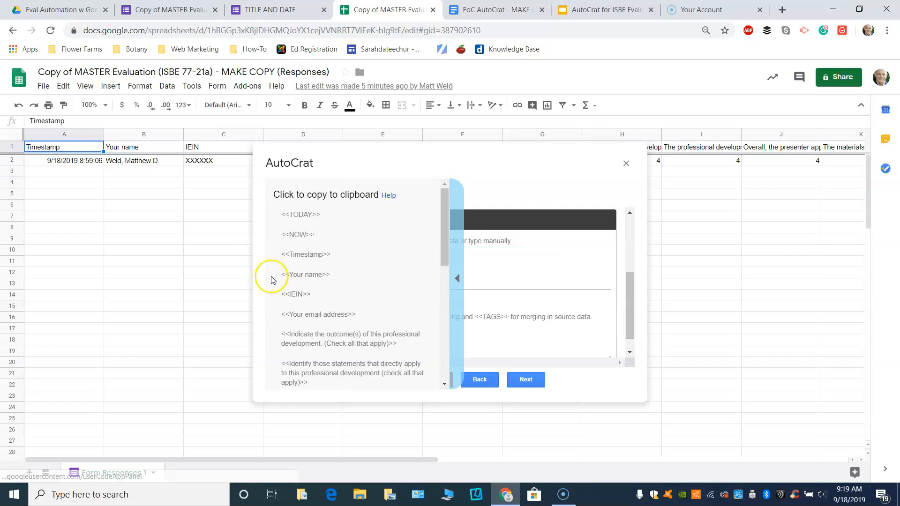
click(306, 313)
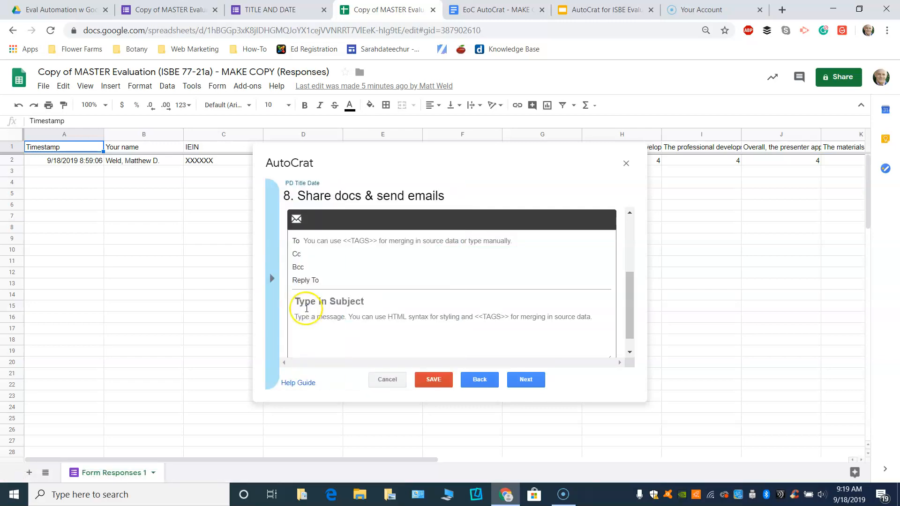
click(317, 240)
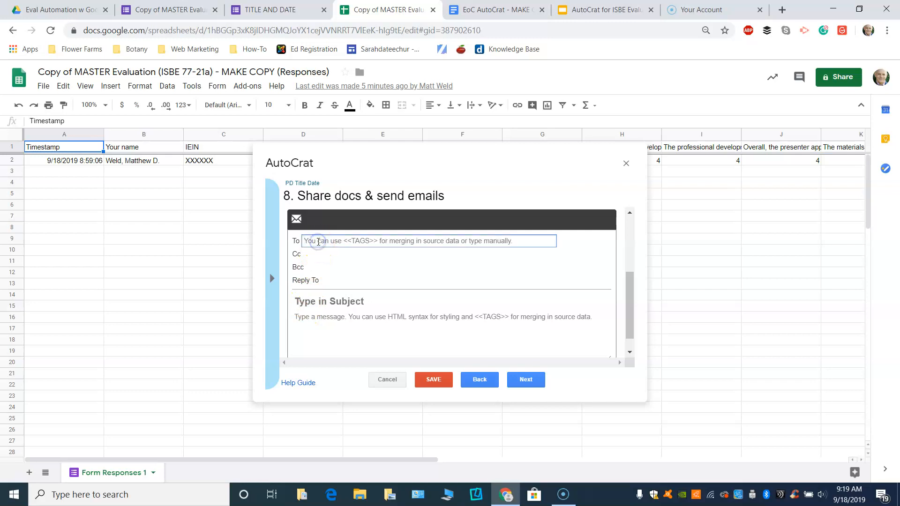
text(<<Your email address>>)
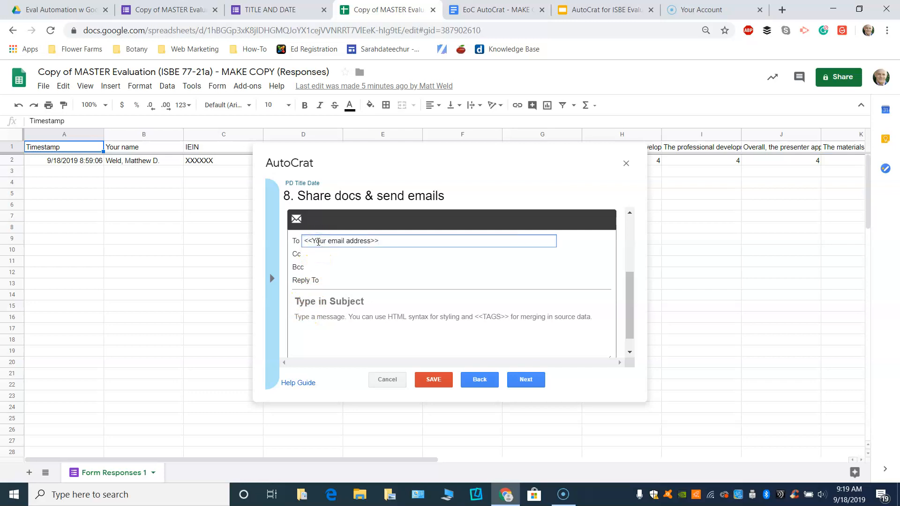
click(330, 280)
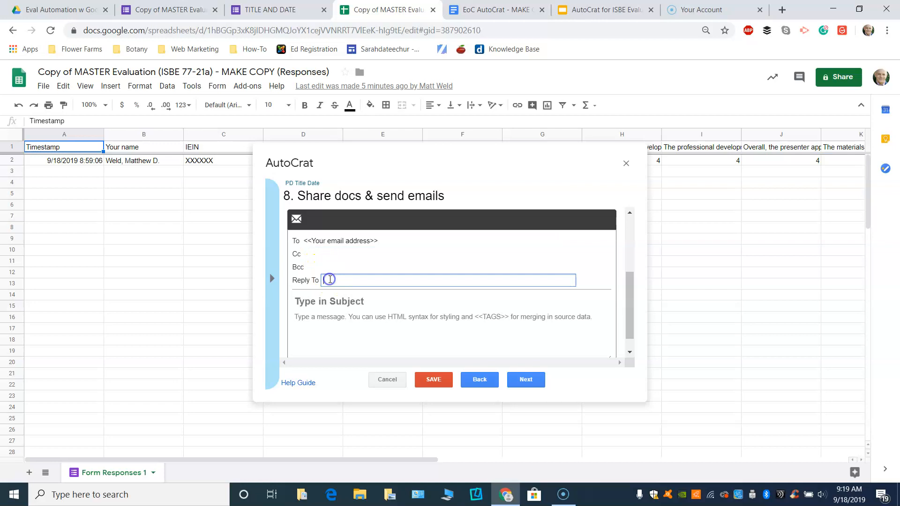
Set the email subject to 'Evidence of Completion Form'.
click(332, 302)
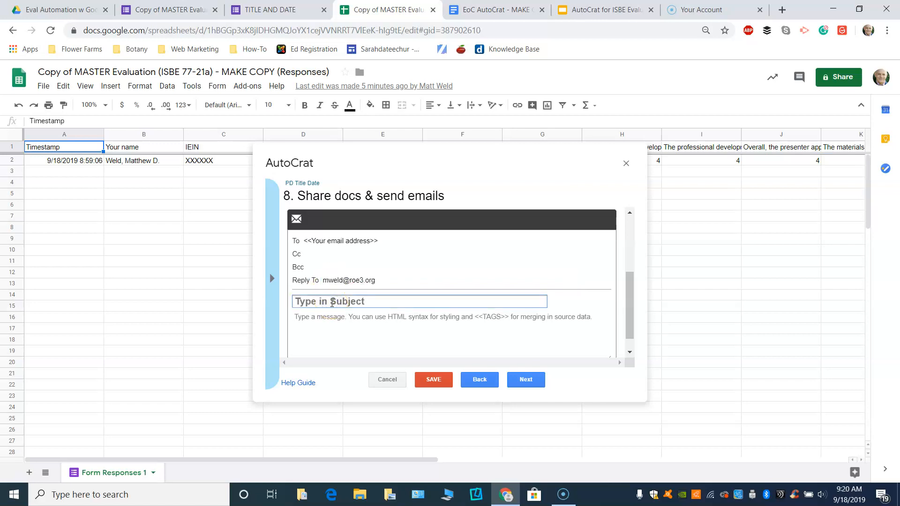
text(Evidence of Comopl)
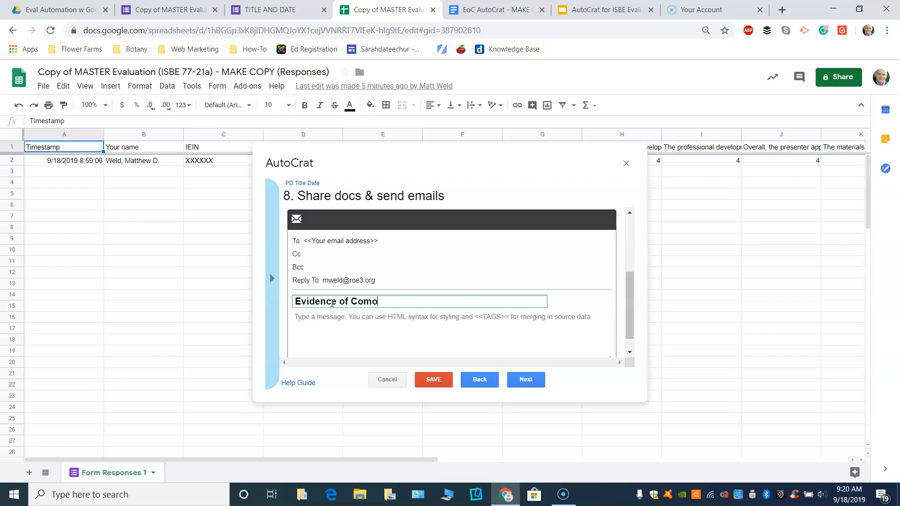
key(BackSpace)
key(BackSpace)
key(BackSpace)
text(pletion Form)
Write the body as '<<Your name>>' followed by 'Thanks for coming. Your EoC is attached.'.
click(307, 321)
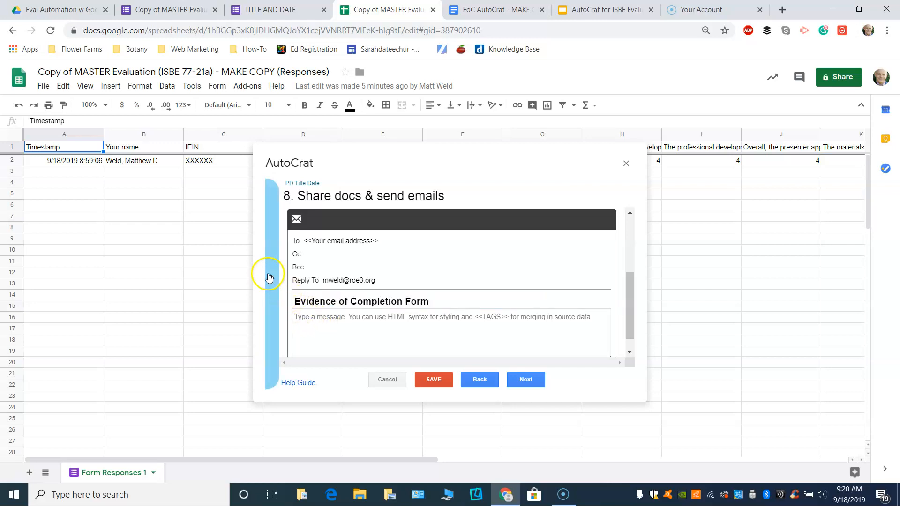
click(269, 276)
click(287, 275)
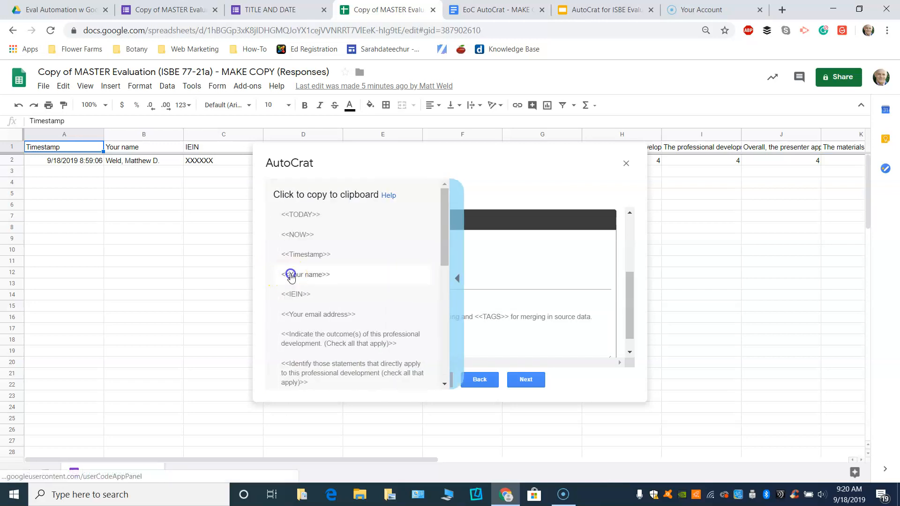
click(299, 310)
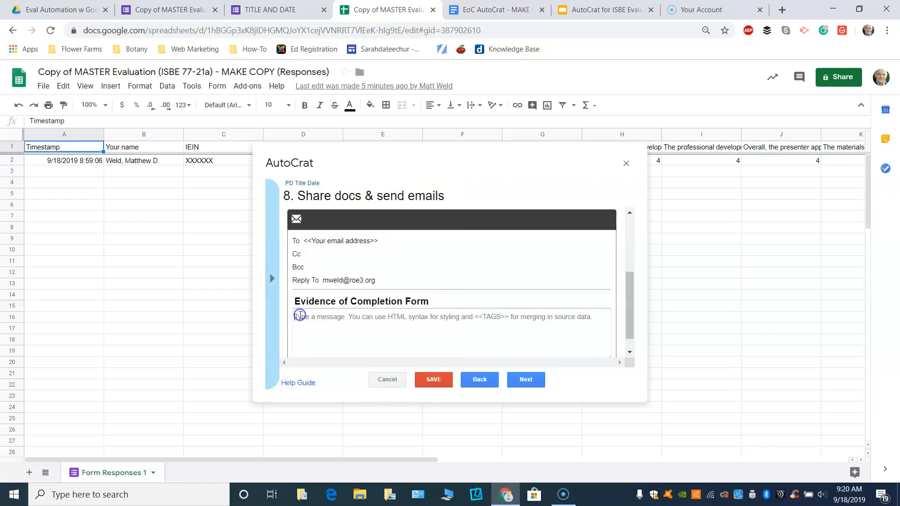
text(<<Your name>>)
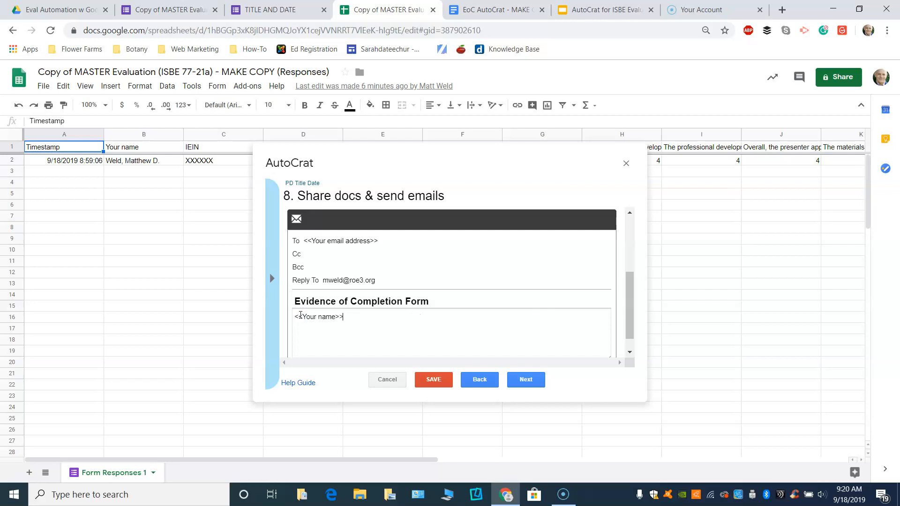
text(Thanks for coming.  Your EoC is attached)
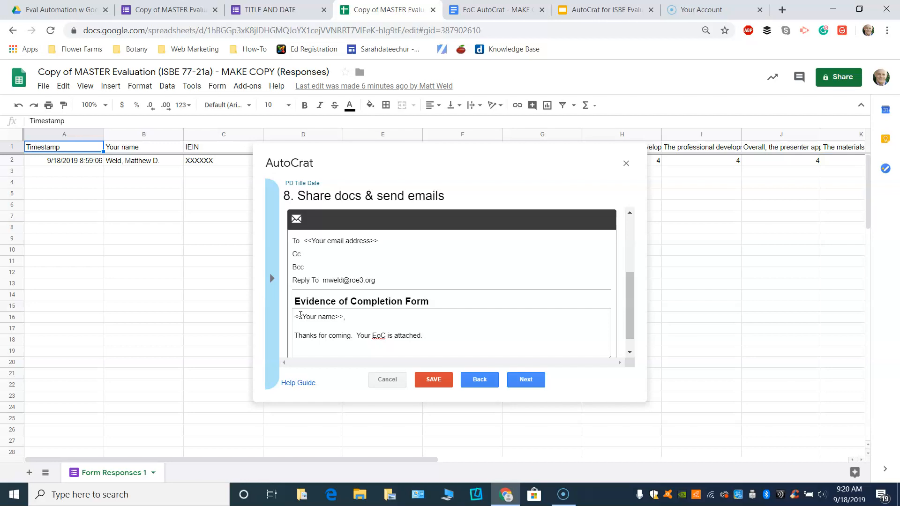
text(.)
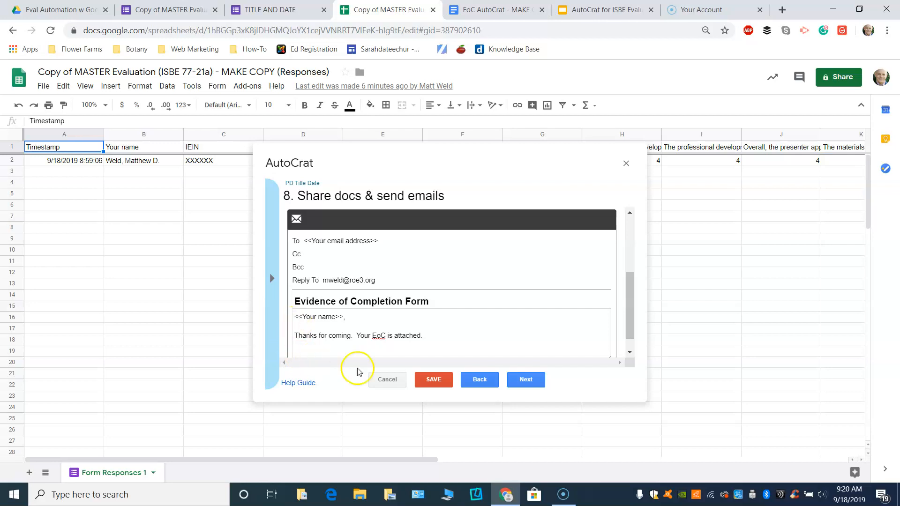
On the job triggers step, set Run on form trigger to Yes and confirm enabling form triggers.
click(514, 387)
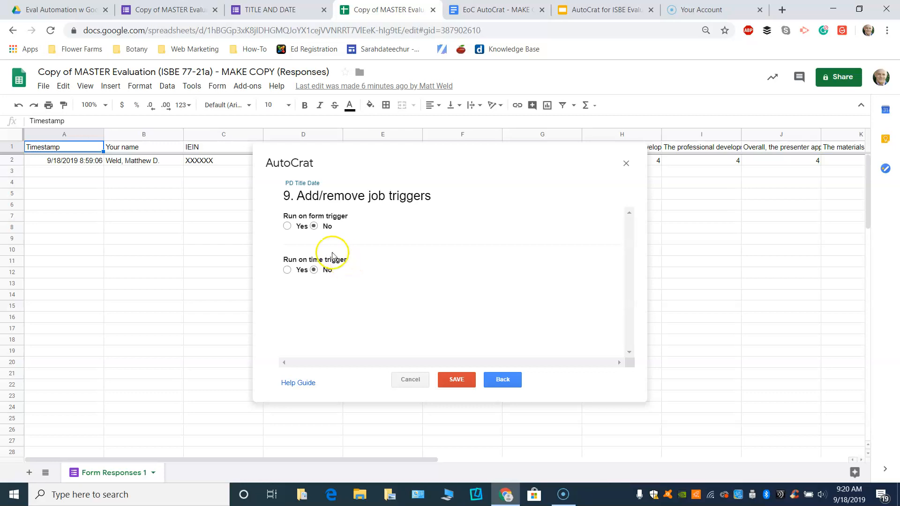
click(288, 224)
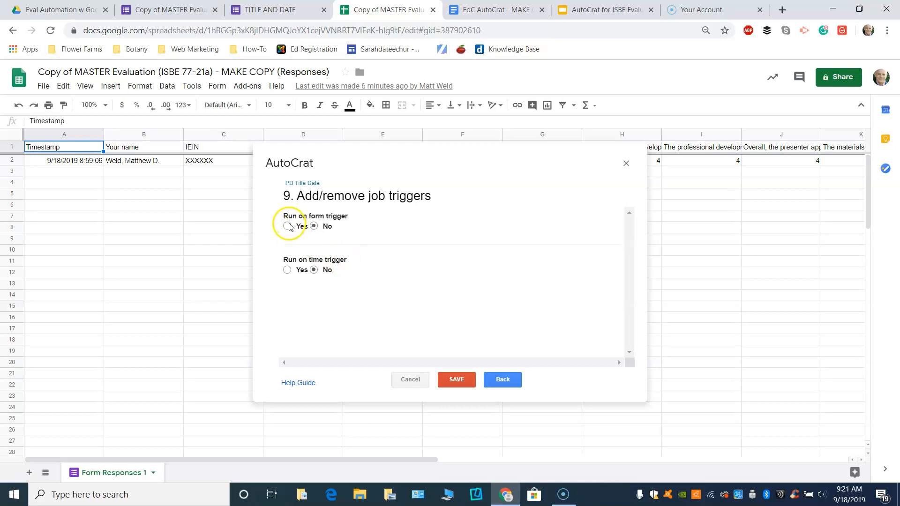
click(605, 279)
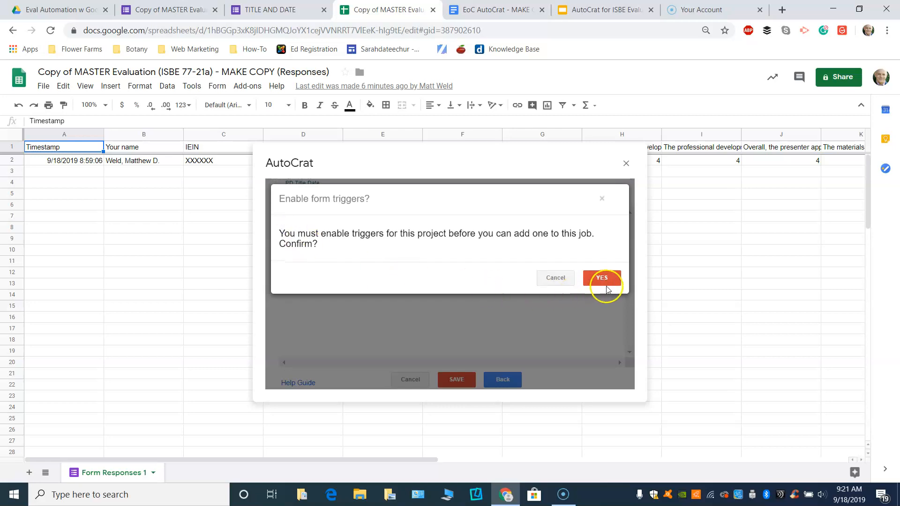
click(607, 280)
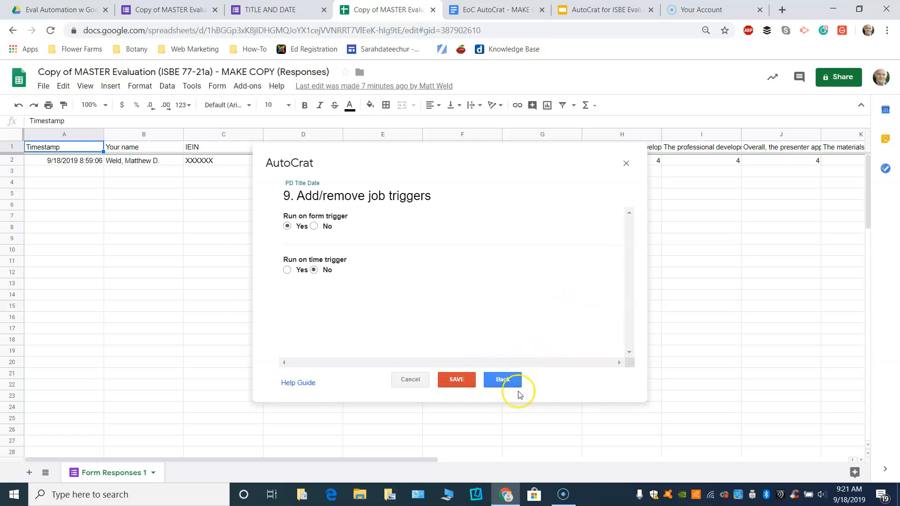
Save the PD Title Date job and run it from Existing Jobs.
click(458, 381)
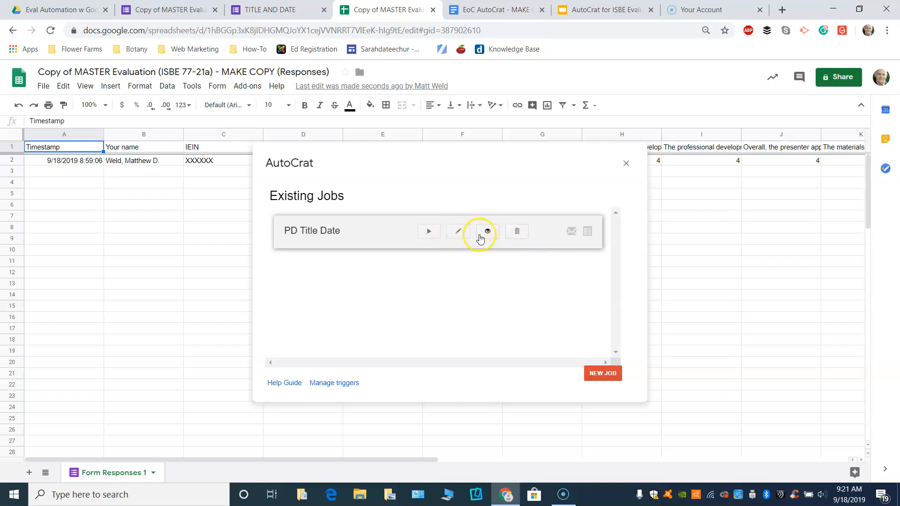
click(425, 236)
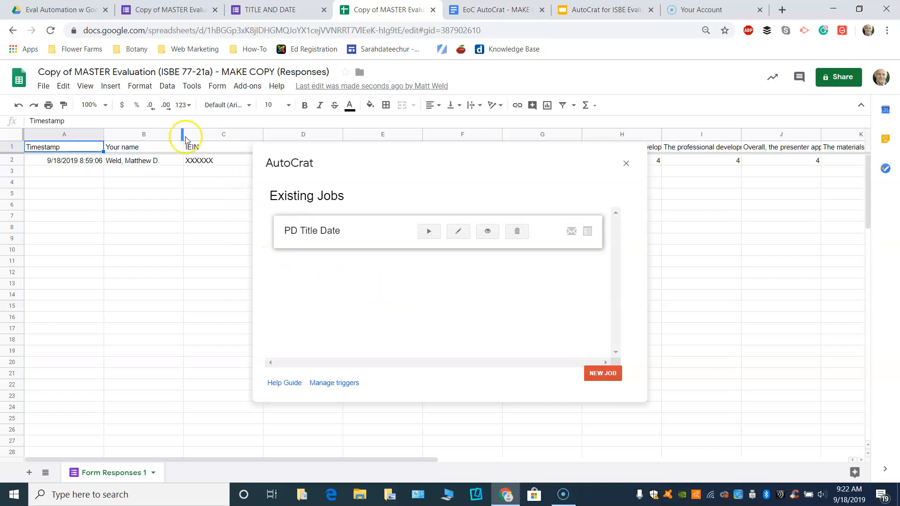
Go to the Google Drive tab and launch Gmail from the Google apps grid.
click(54, 13)
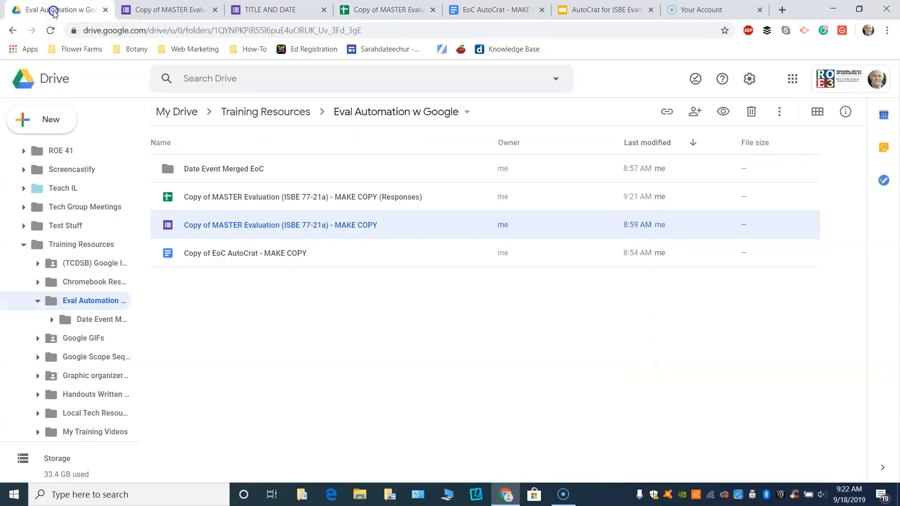
click(793, 80)
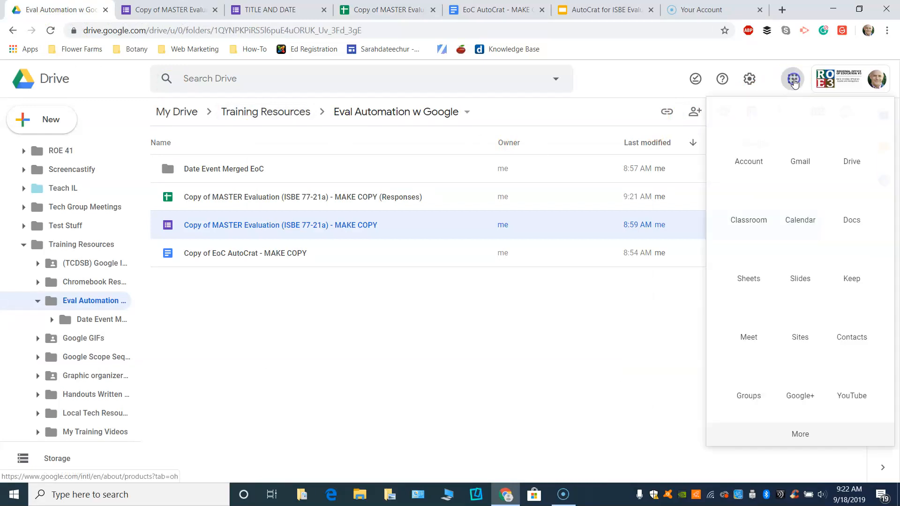
click(793, 155)
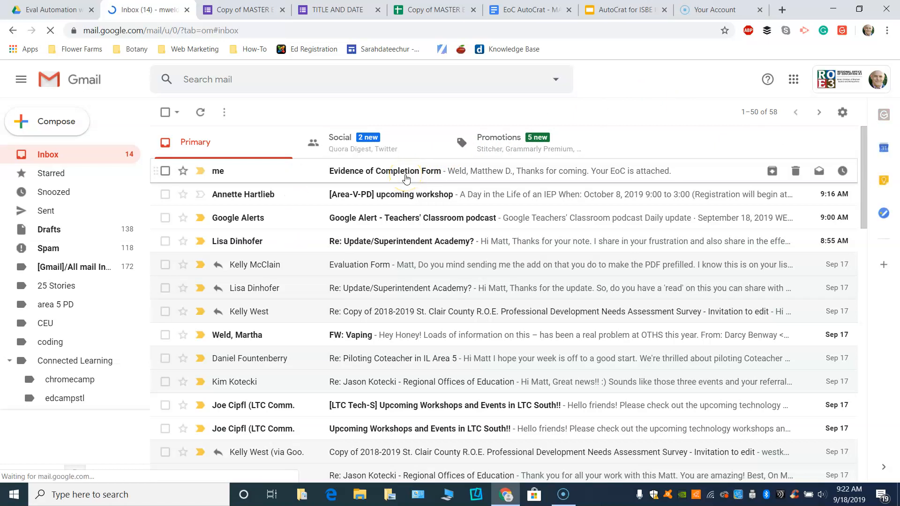
Open the Evidence of Completion Form email and preview its attached EoC PDF.
click(406, 178)
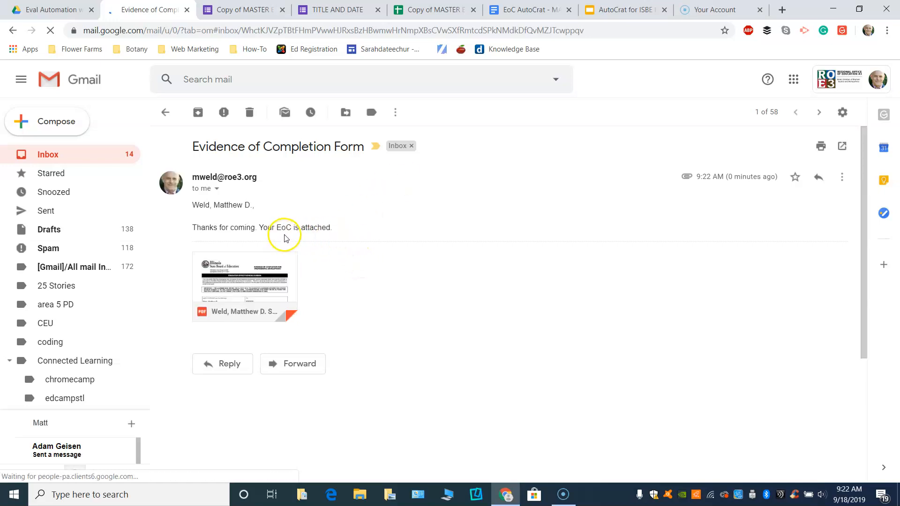
click(242, 286)
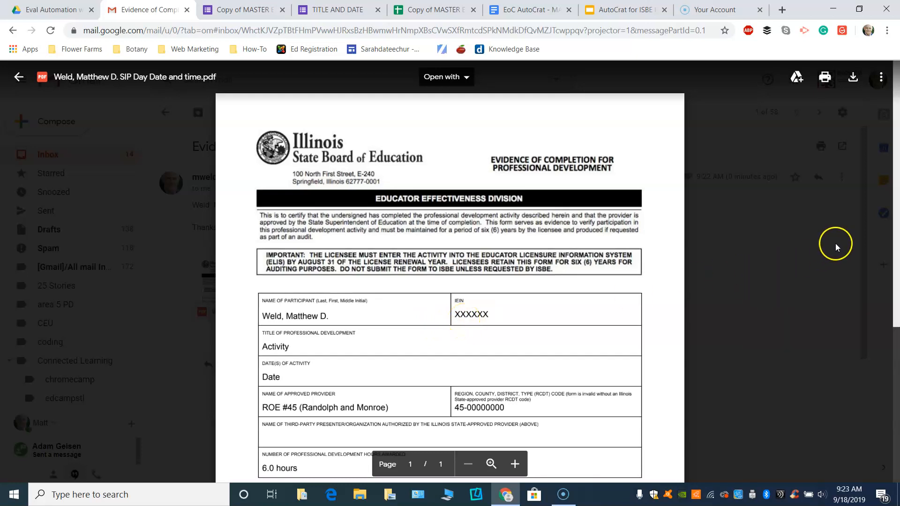
Scroll down the EoC certificate preview, then close it back to the message.
mouse_move(895, 215)
mouse_down()
mouse_move(891, 345)
mouse_move(896, 199)
mouse_up()
click(19, 78)
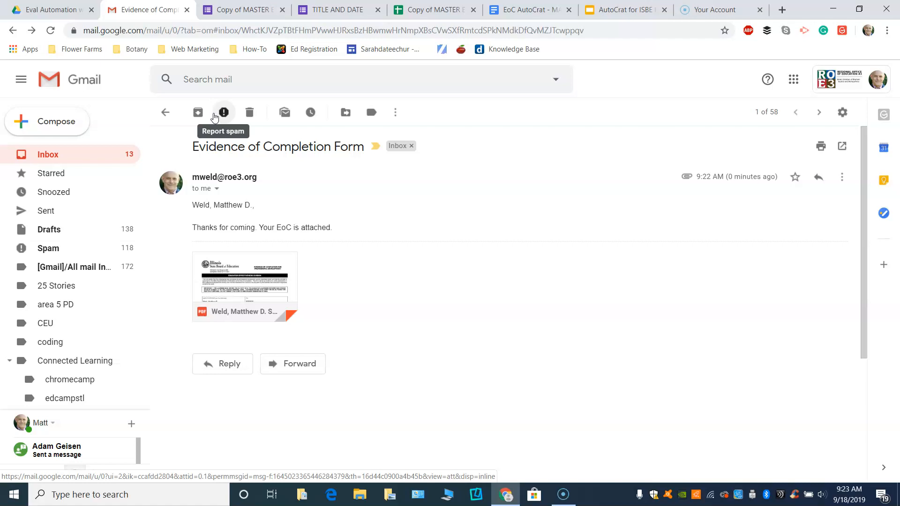
Switch to the AutoCrat for ISBE Evaluation presentation and bring up the Windows Start menu.
click(611, 12)
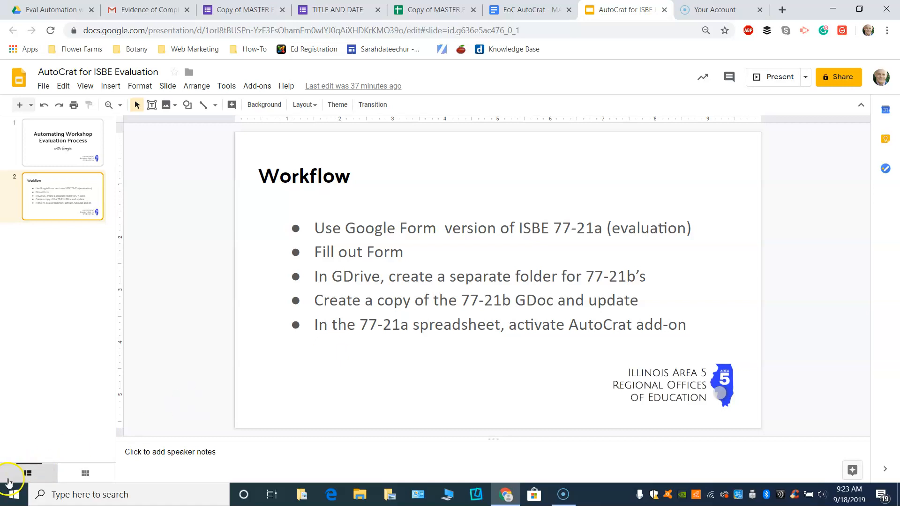
click(19, 488)
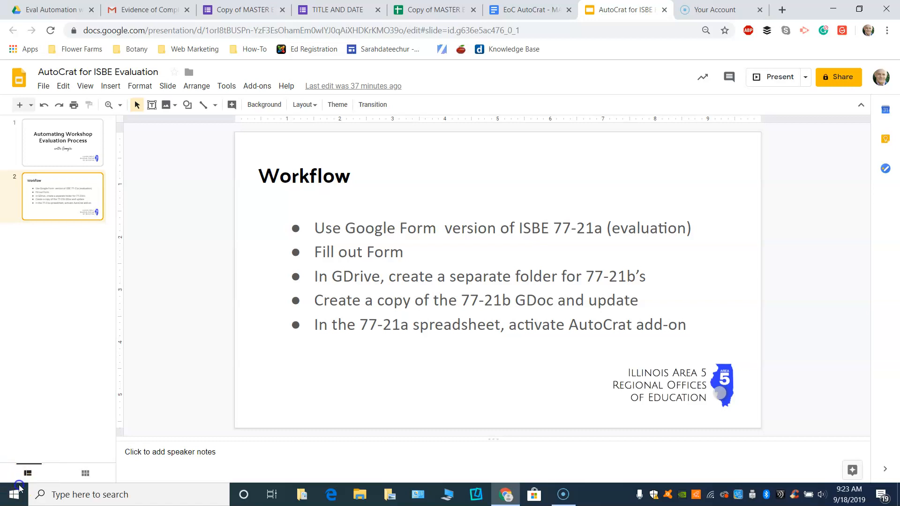